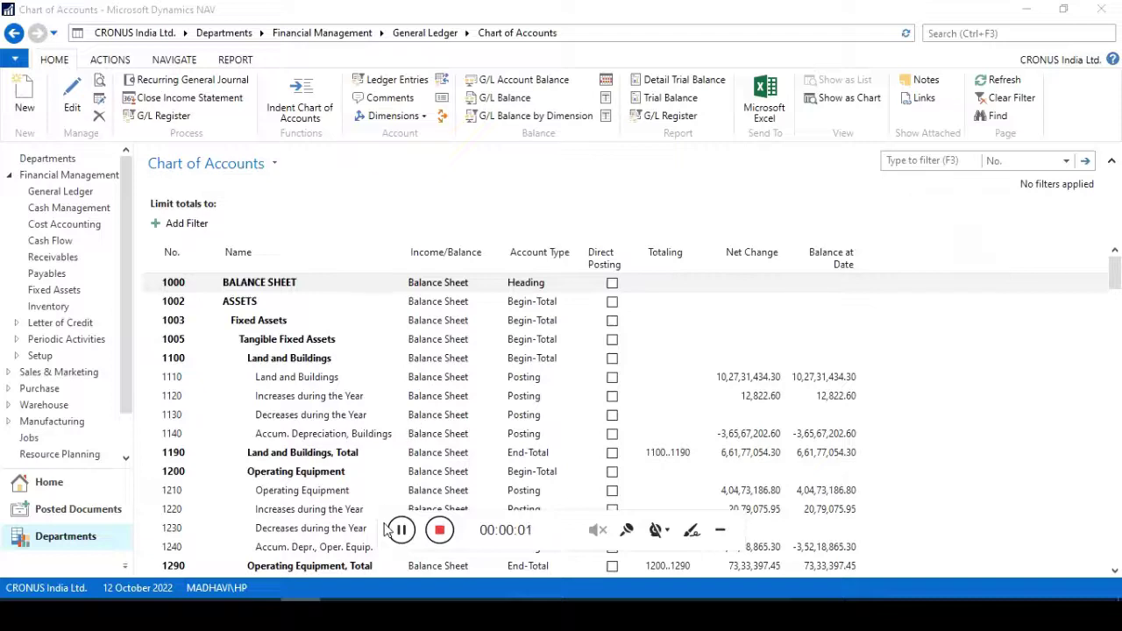
{"action": "left_click_drag", "start_coordinate": [385, 524], "coordinate": [758, 600]}
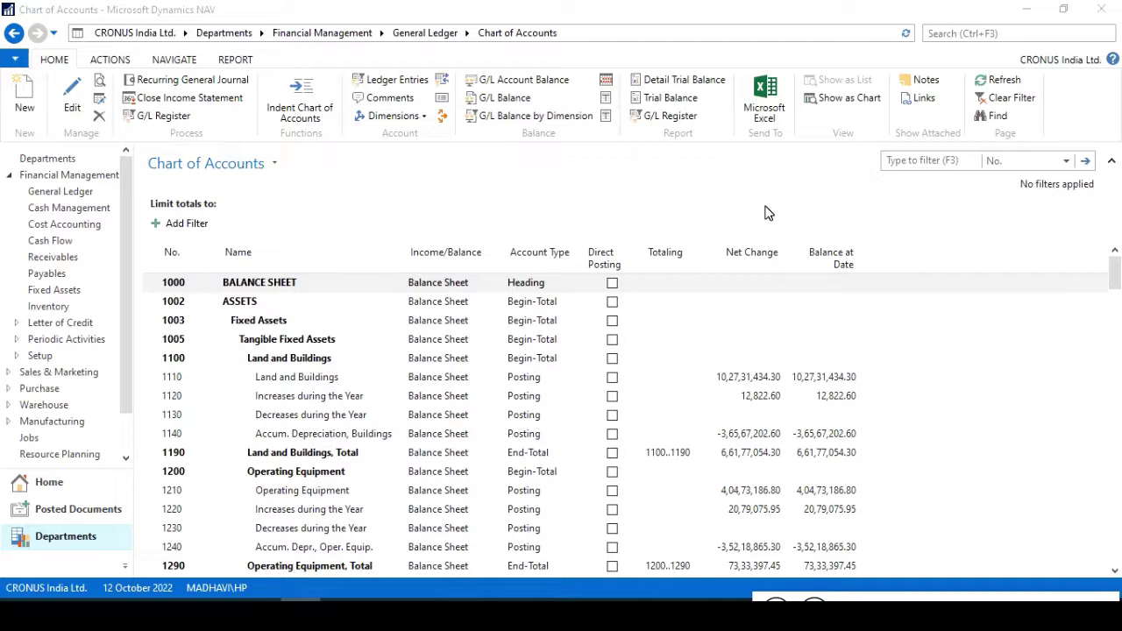
{"action": "left_click", "coordinate": [673, 37]}
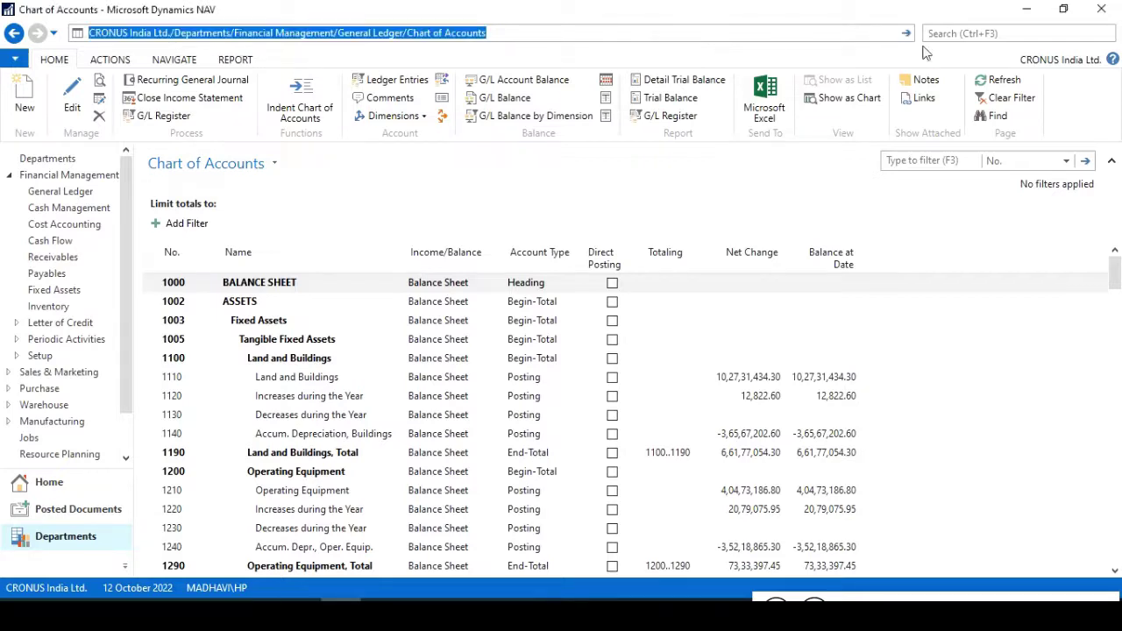
{"action": "left_click", "coordinate": [959, 42]}
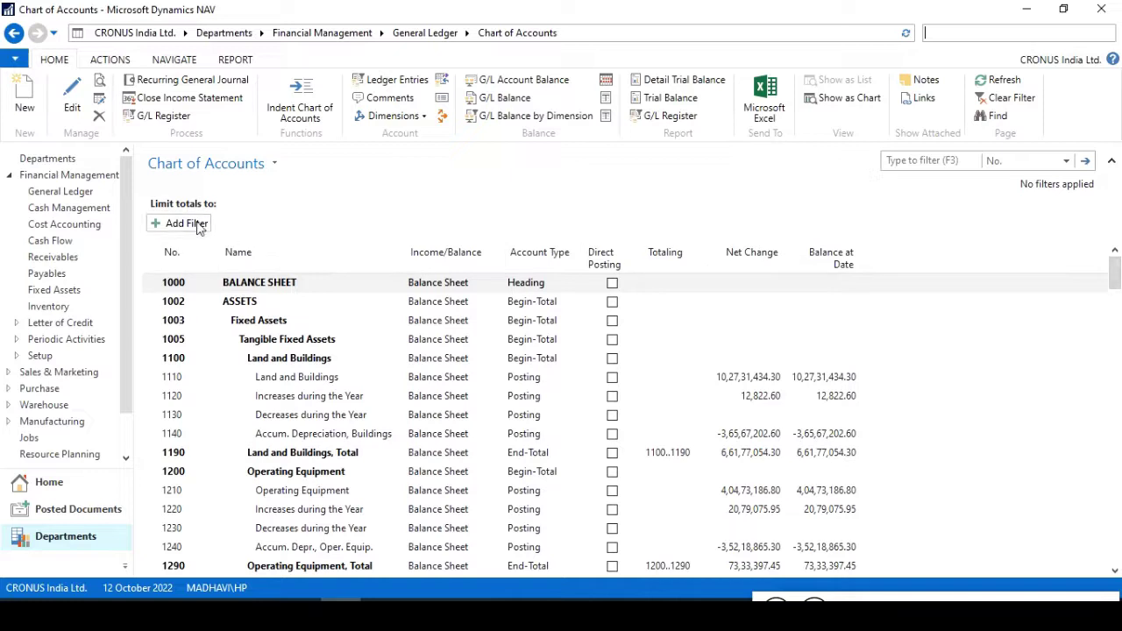
- Show the advanced filter for the chart of accounts and add a Date Filter condition under the totals limits
{"action": "left_click", "coordinate": [277, 164]}
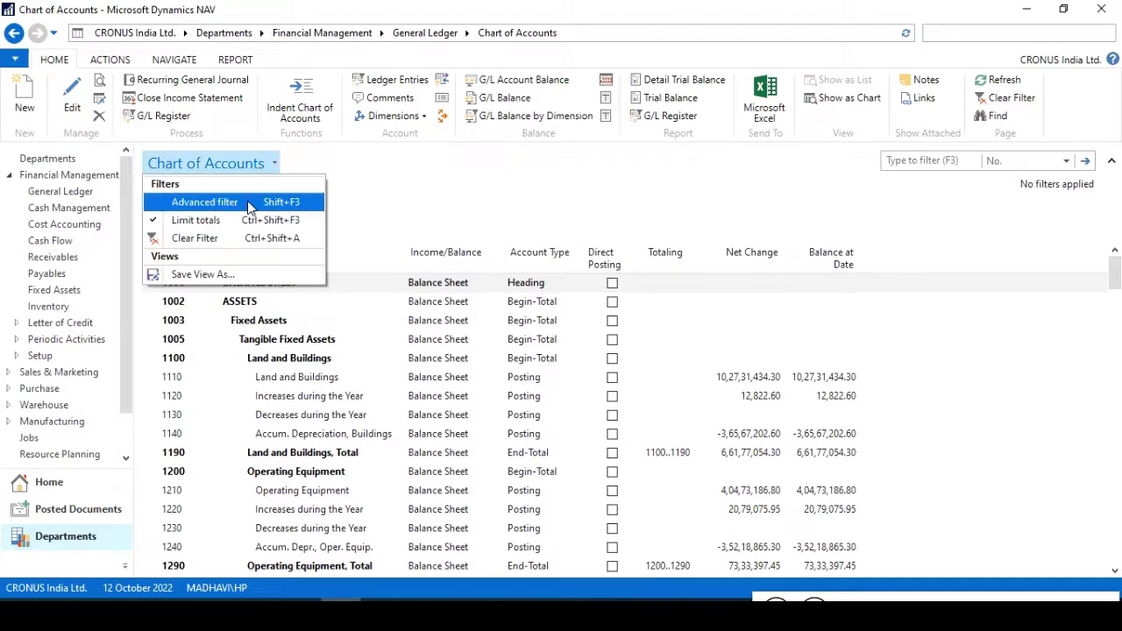
{"action": "left_click", "coordinate": [247, 201]}
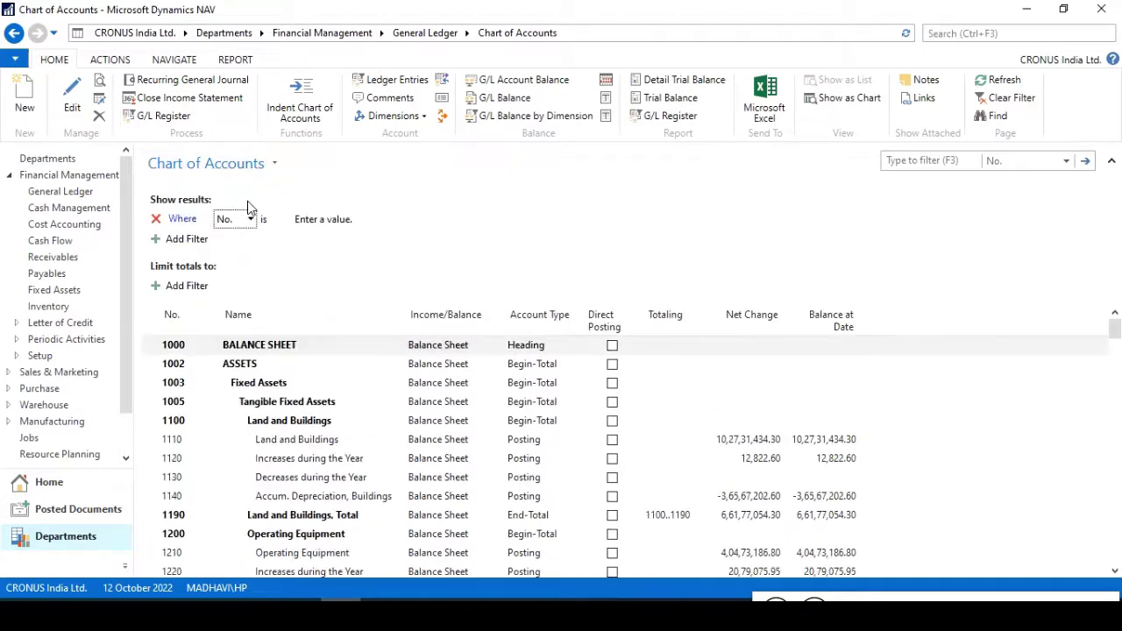
{"action": "left_click", "coordinate": [201, 287]}
{"action": "left_click", "coordinate": [288, 287]}
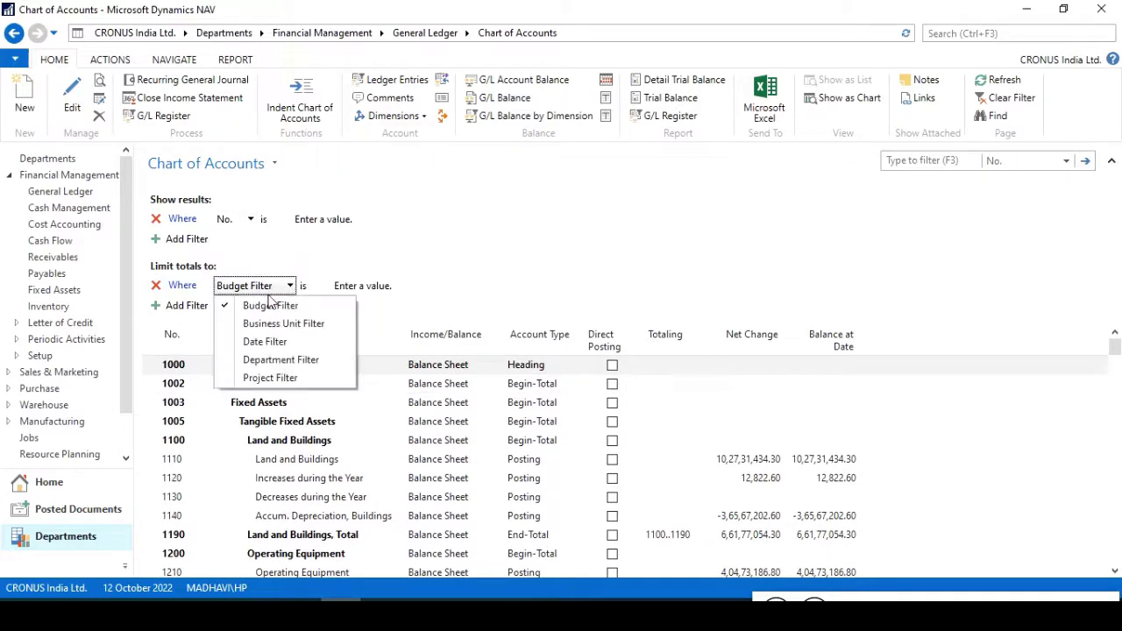
{"action": "left_click", "coordinate": [265, 341]}
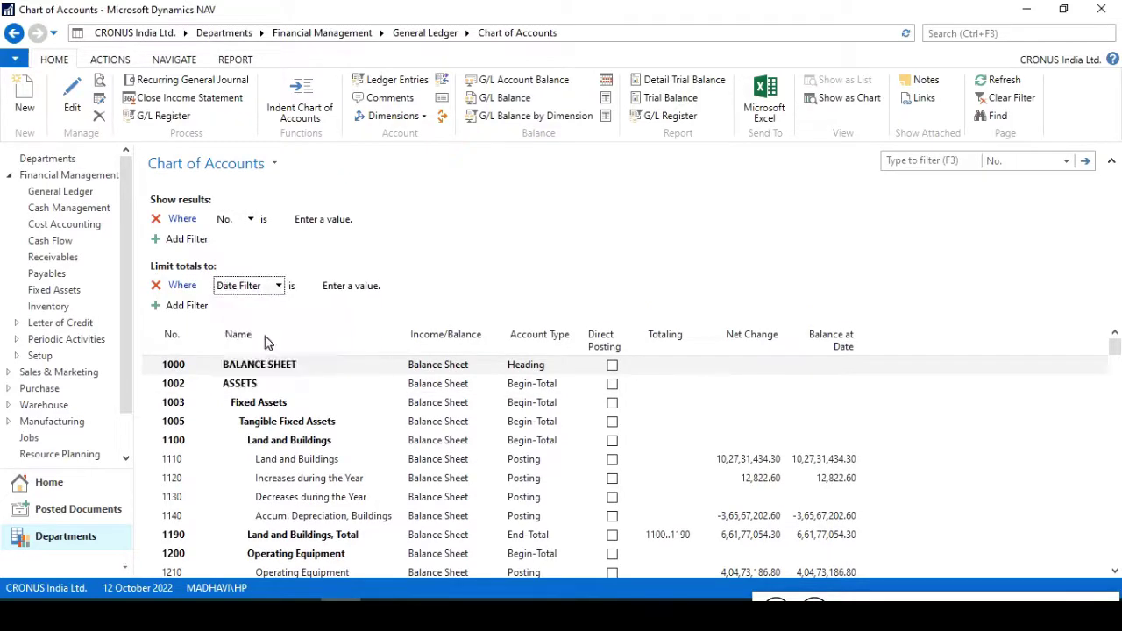
{"action": "left_click", "coordinate": [361, 289]}
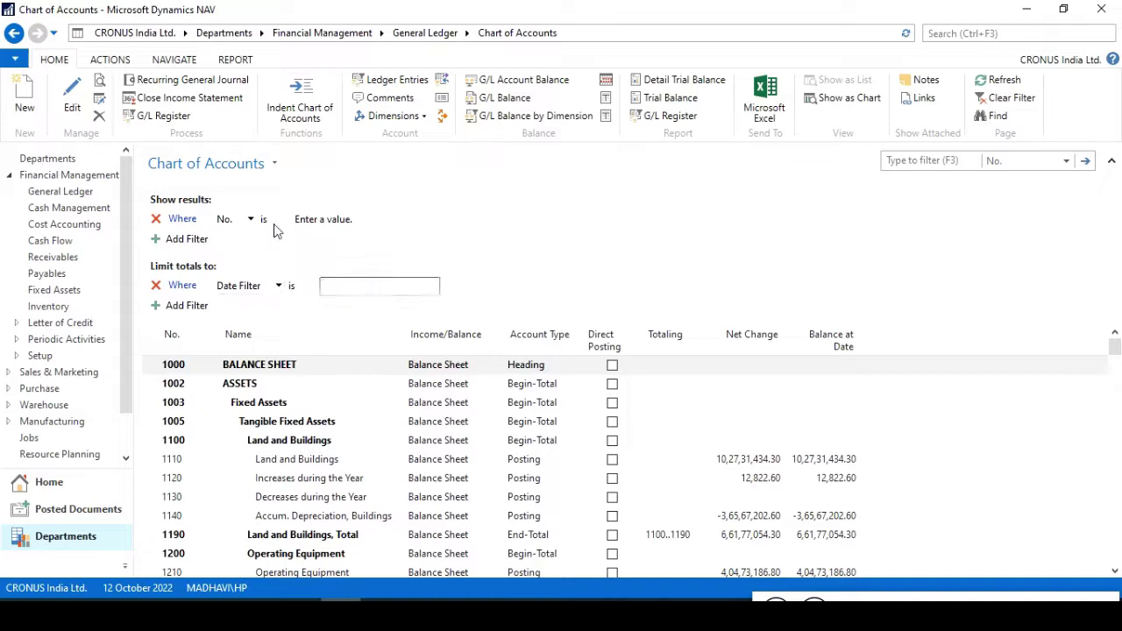
- Filter the chart of accounts so that Income/Balance is Income Statement
{"action": "left_click", "coordinate": [250, 222]}
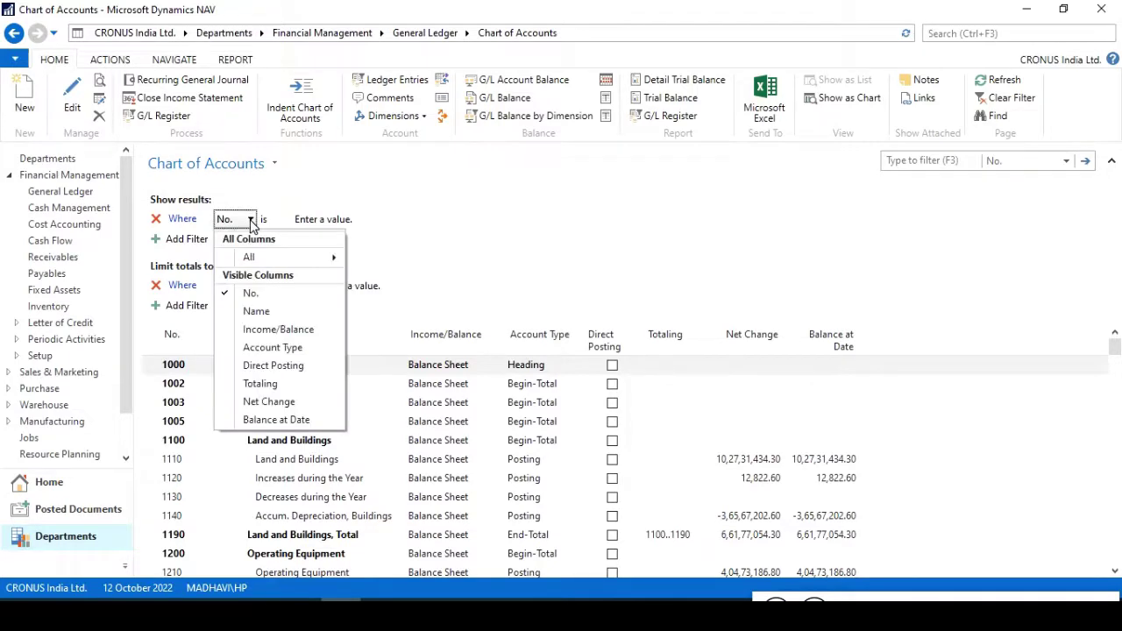
{"action": "left_click", "coordinate": [279, 330]}
{"action": "left_click", "coordinate": [398, 226]}
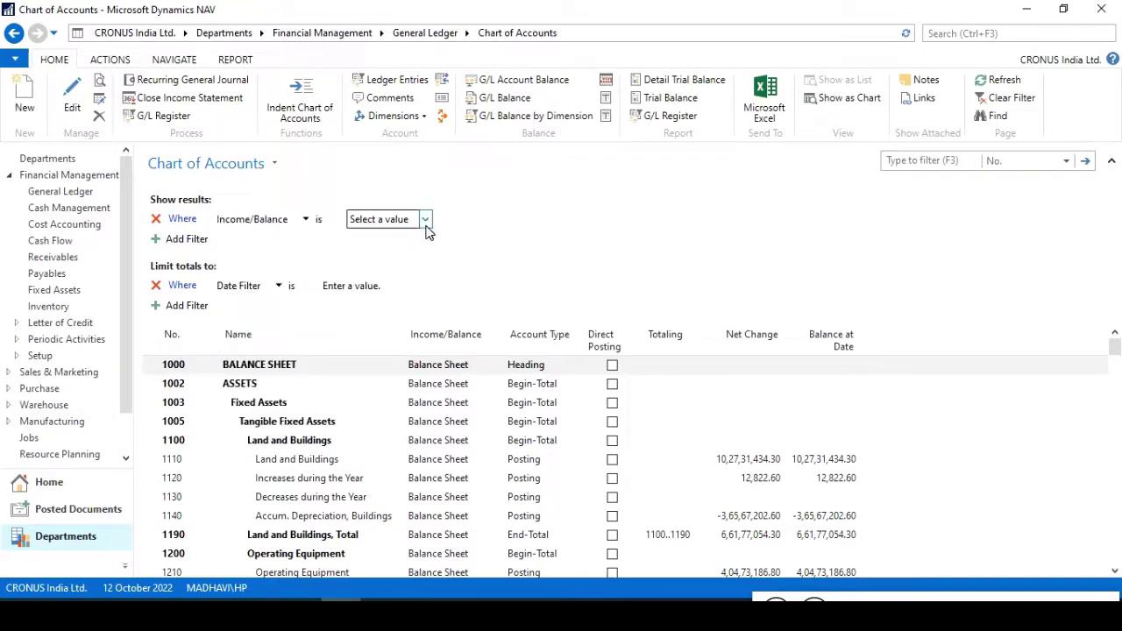
{"action": "left_click", "coordinate": [426, 221]}
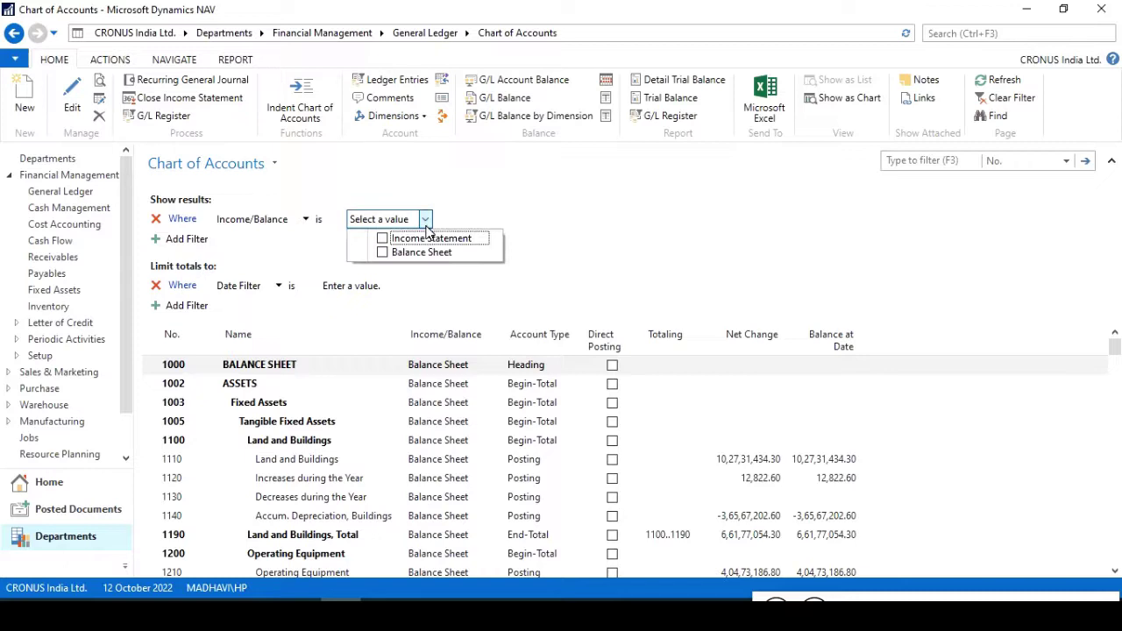
{"action": "left_click", "coordinate": [382, 239]}
{"action": "left_click", "coordinate": [610, 247]}
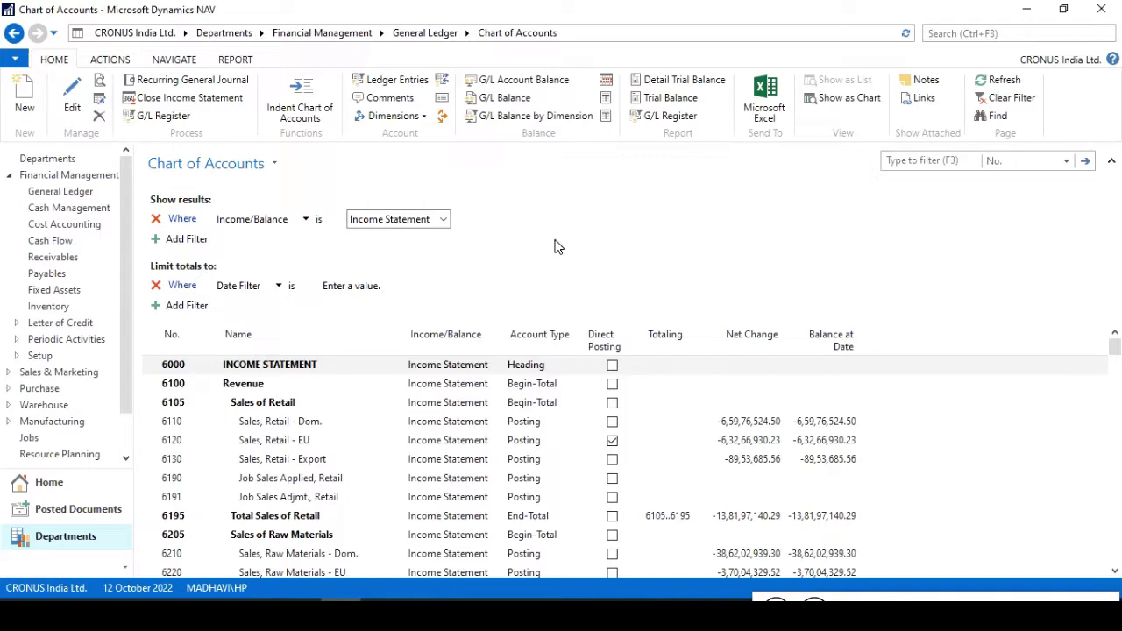
- Open the G/L Balance for the INCOME STATEMENT account and maximize its window
{"action": "left_click", "coordinate": [350, 298]}
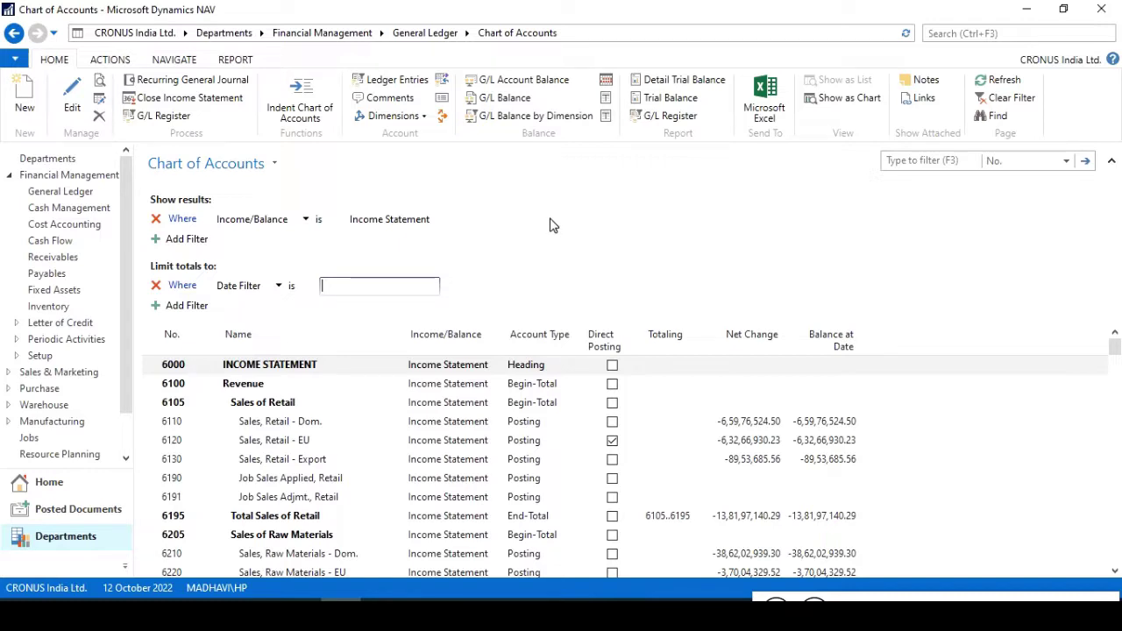
{"action": "left_click", "coordinate": [523, 102]}
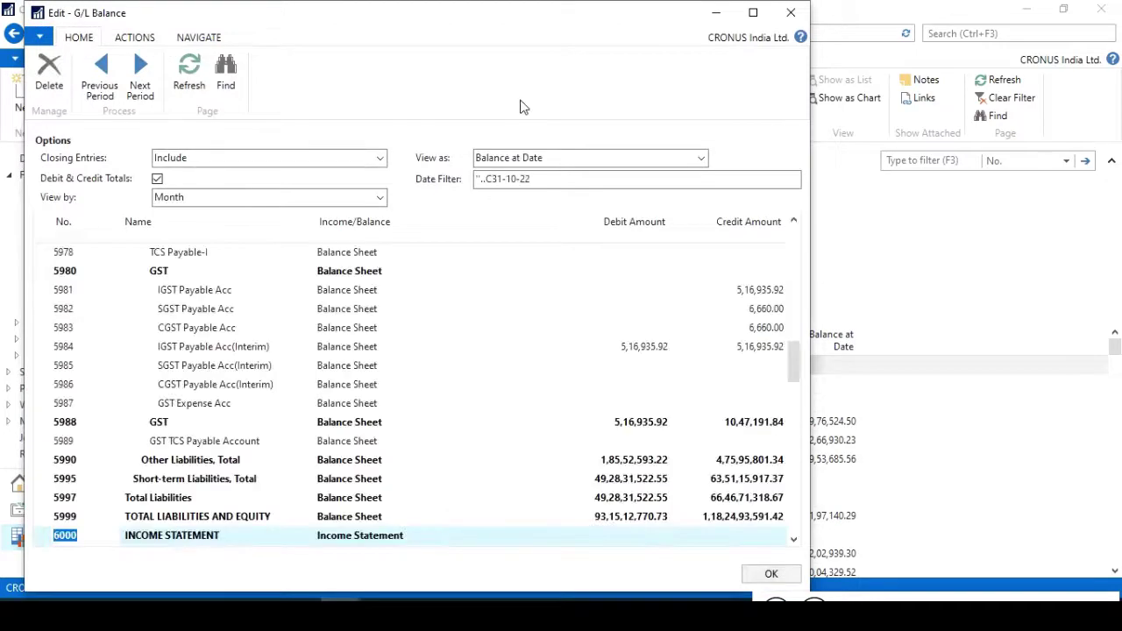
{"action": "left_click", "coordinate": [753, 12]}
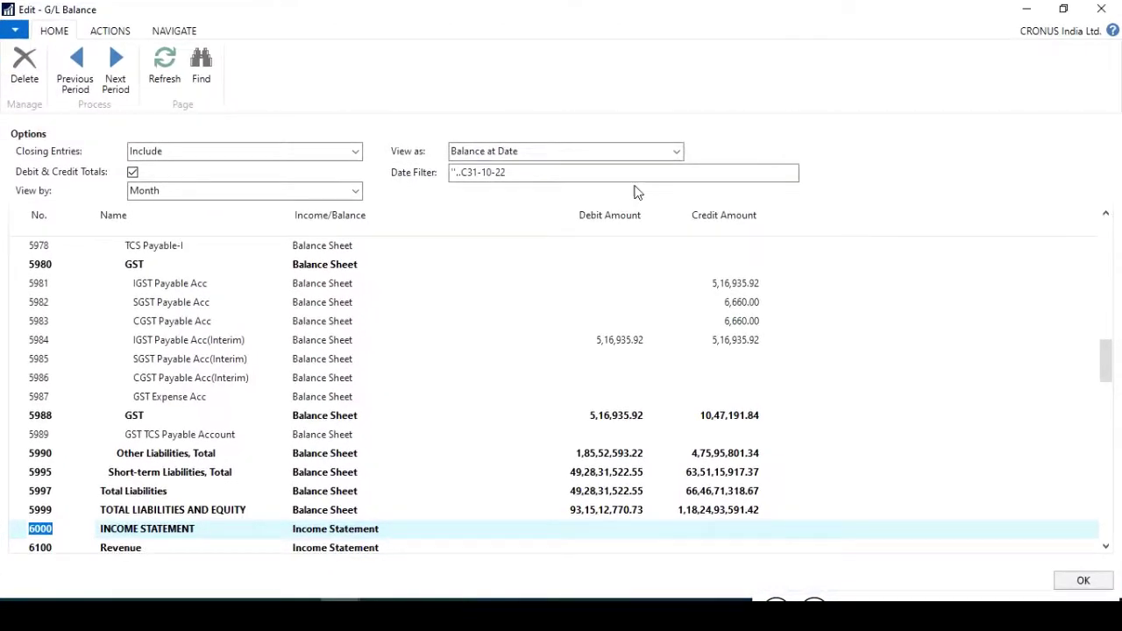
- Examine the choices available for Closing Entries in the G/L Balance options
{"action": "left_click", "coordinate": [205, 157]}
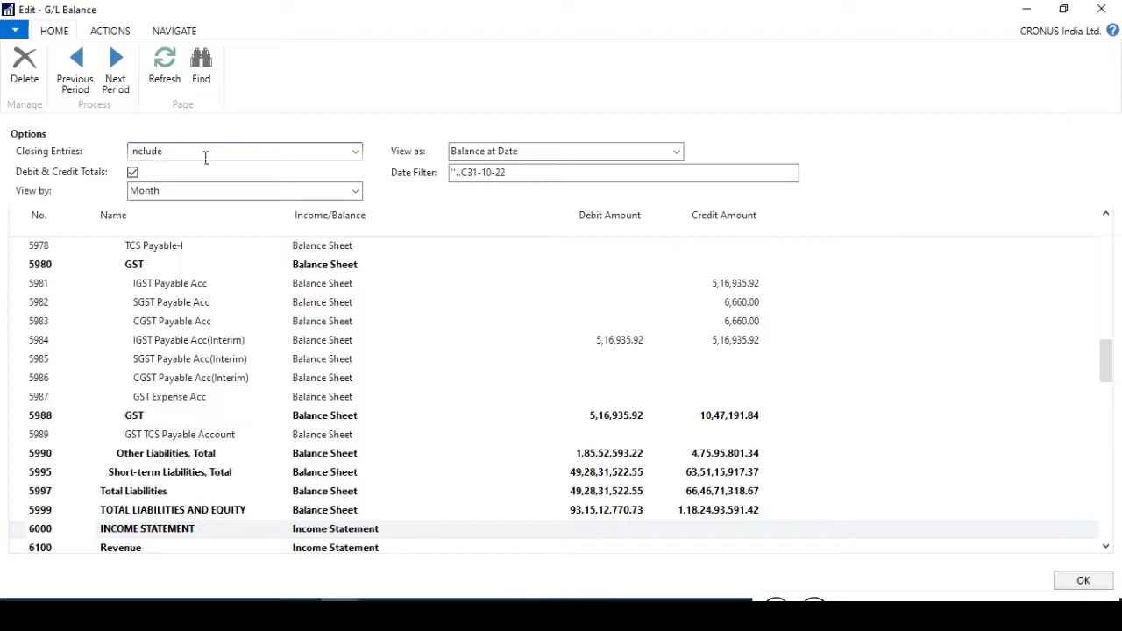
{"action": "left_click_drag", "start_coordinate": [205, 157], "coordinate": [114, 157]}
{"action": "left_click", "coordinate": [169, 153]}
{"action": "left_click", "coordinate": [356, 152]}
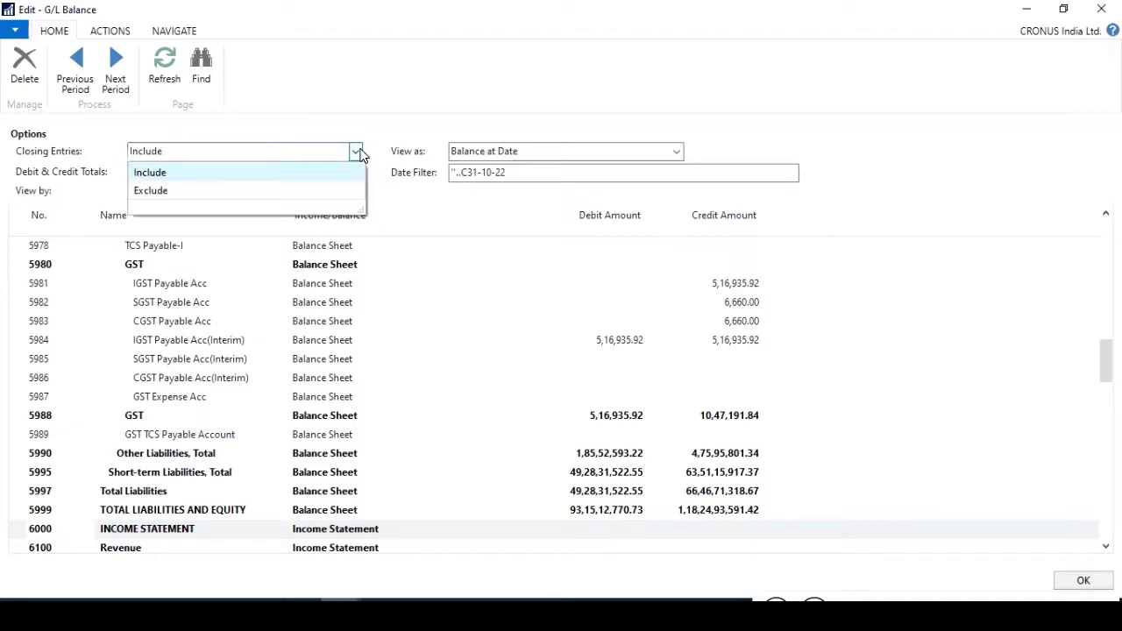
{"action": "left_click", "coordinate": [333, 159]}
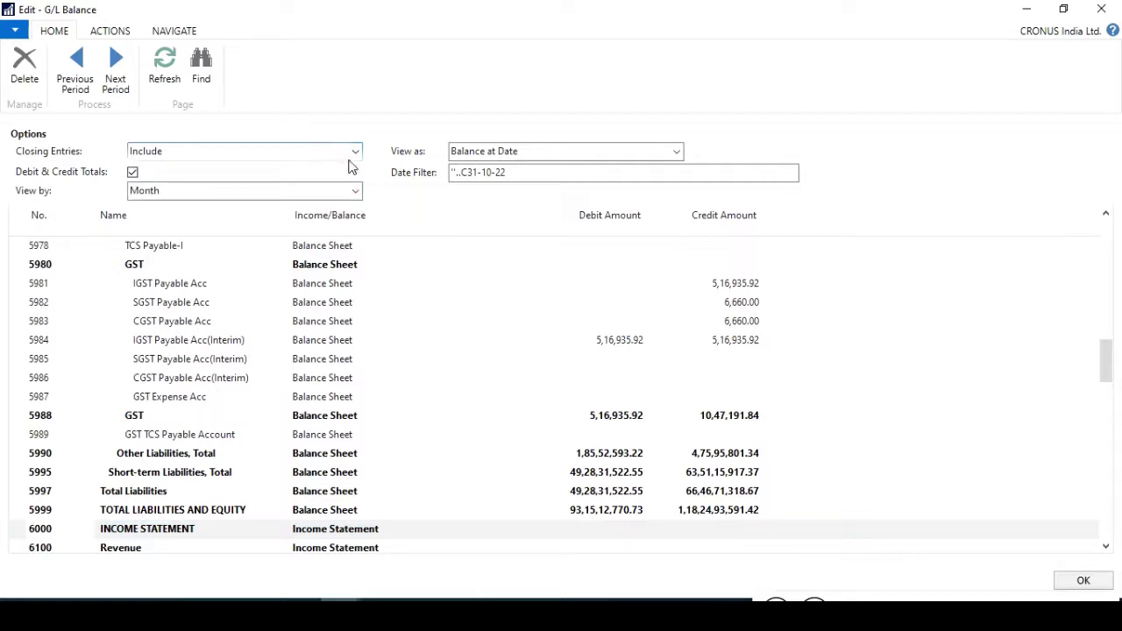
{"action": "left_click", "coordinate": [355, 155]}
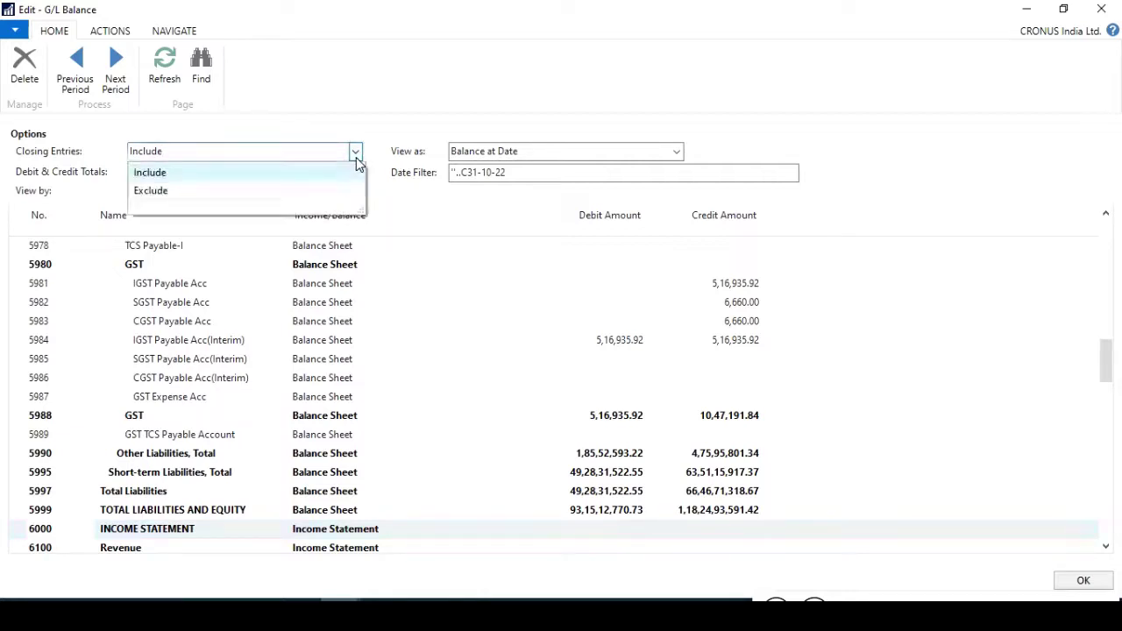
{"action": "left_click", "coordinate": [388, 96]}
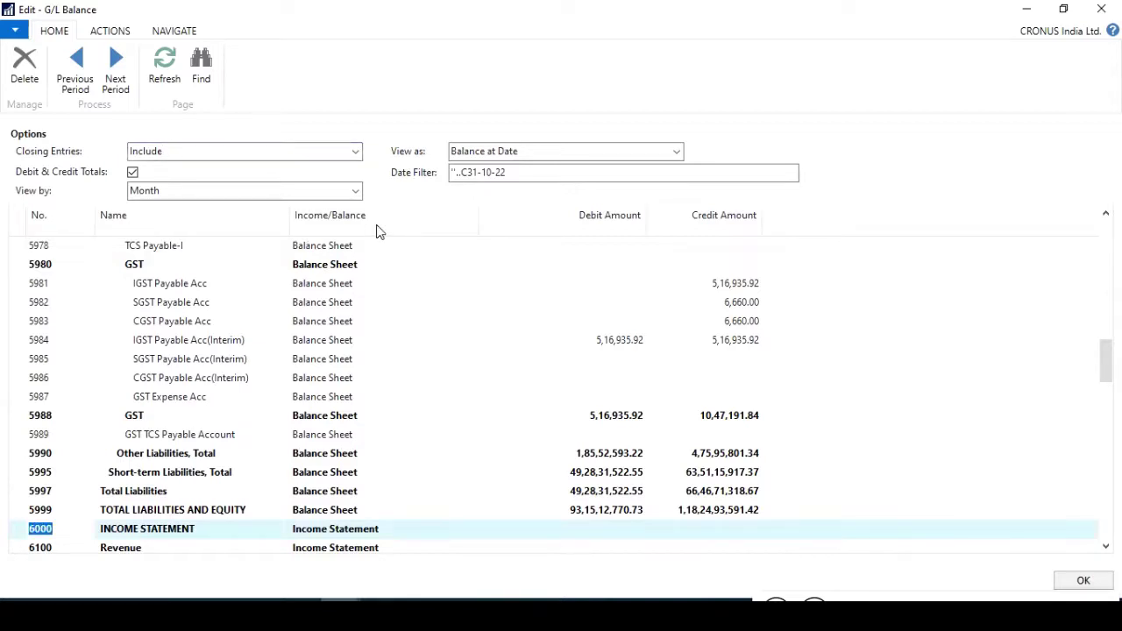
- Find the G/L Balance row where Income/Balance matches "income statement", and close the search
{"action": "left_click", "coordinate": [178, 35]}
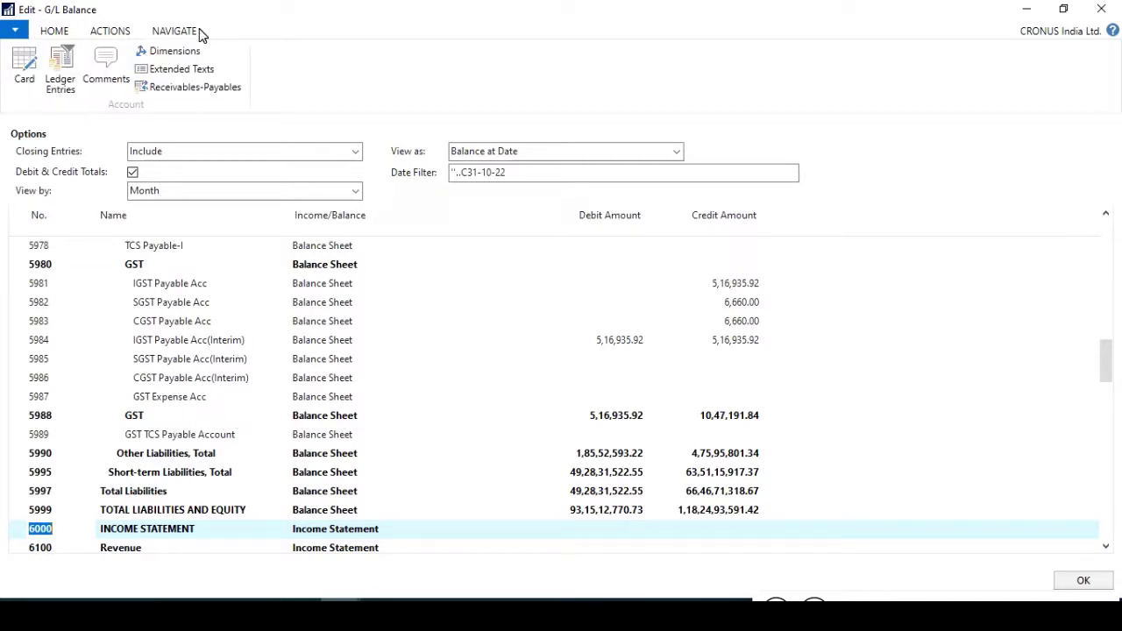
{"action": "left_click", "coordinate": [51, 33]}
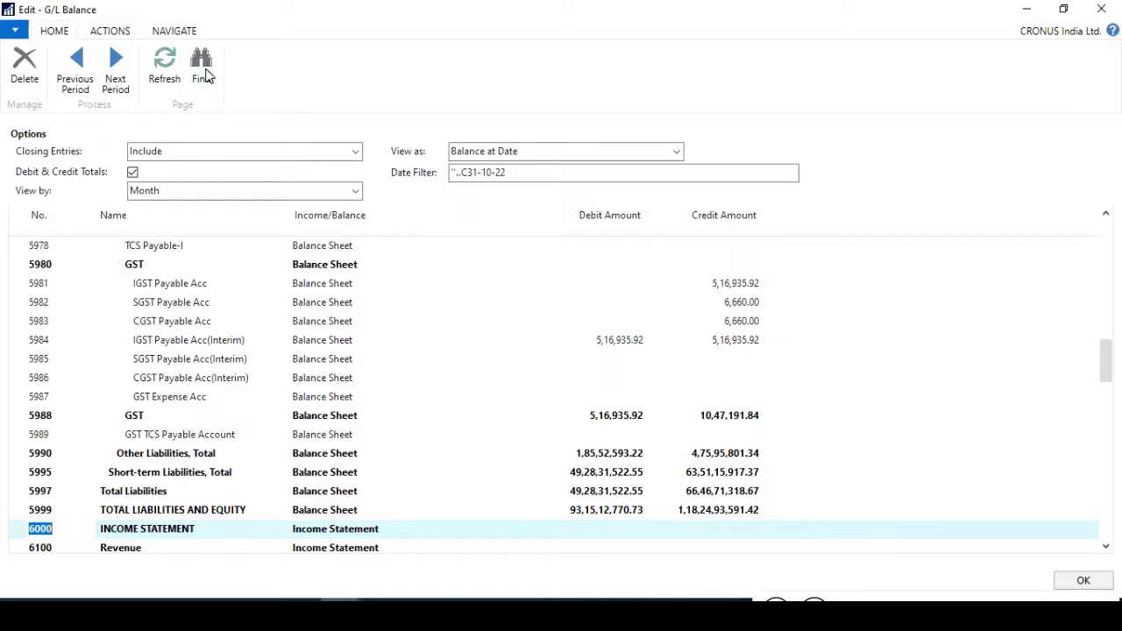
{"action": "left_click", "coordinate": [205, 77]}
{"action": "left_click", "coordinate": [349, 101]}
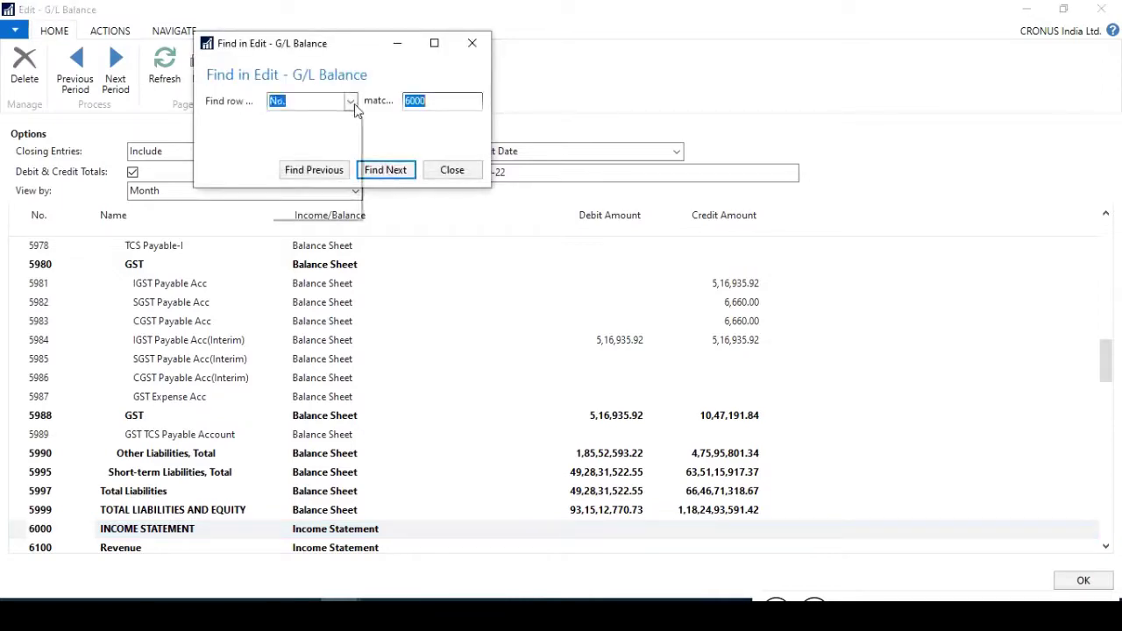
{"action": "left_click", "coordinate": [331, 160]}
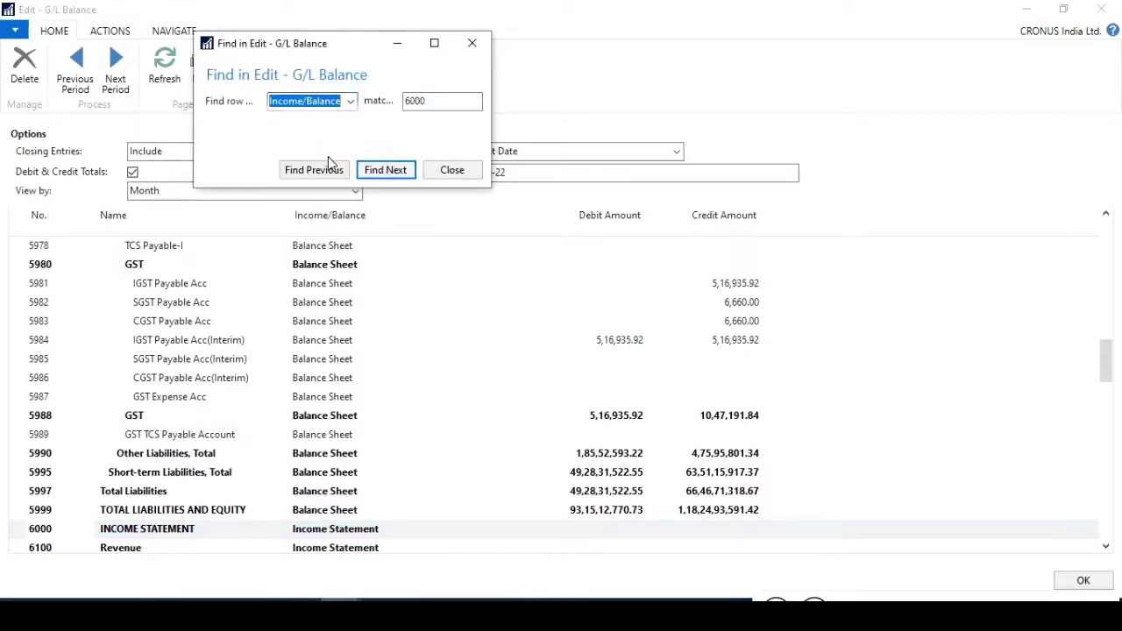
{"action": "left_click", "coordinate": [454, 105]}
{"action": "key", "text": "BackSpace"}
{"action": "key", "text": "BackSpace"}
{"action": "key", "text": "BackSpace"}
{"action": "key", "text": "BackSpace"}
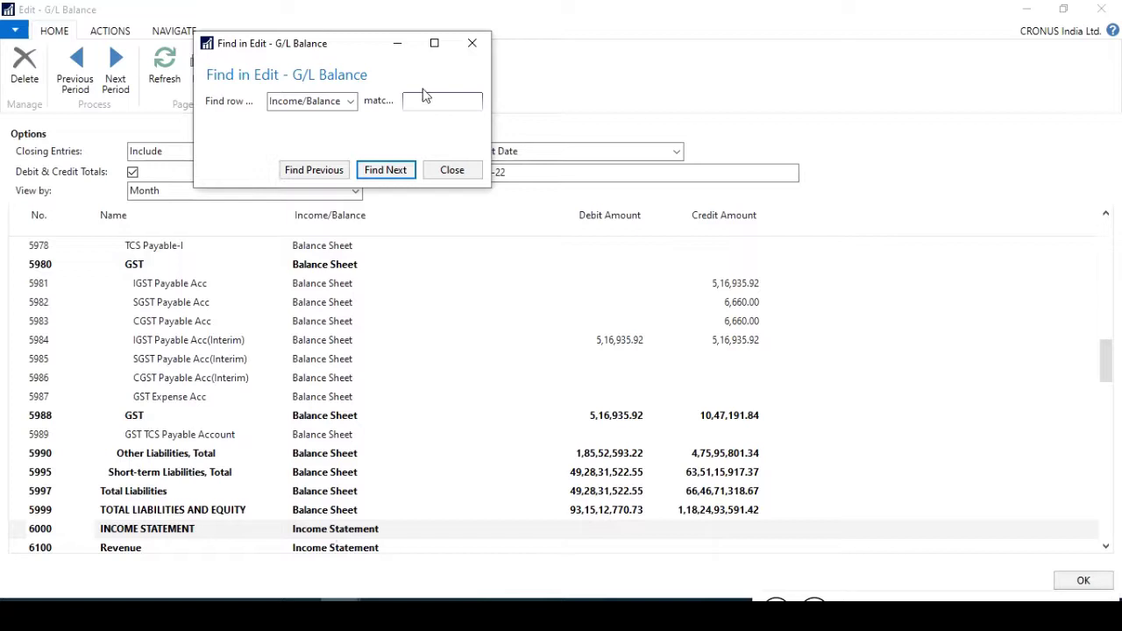
{"action": "type", "text": "income statement"}
{"action": "key", "text": "Return"}
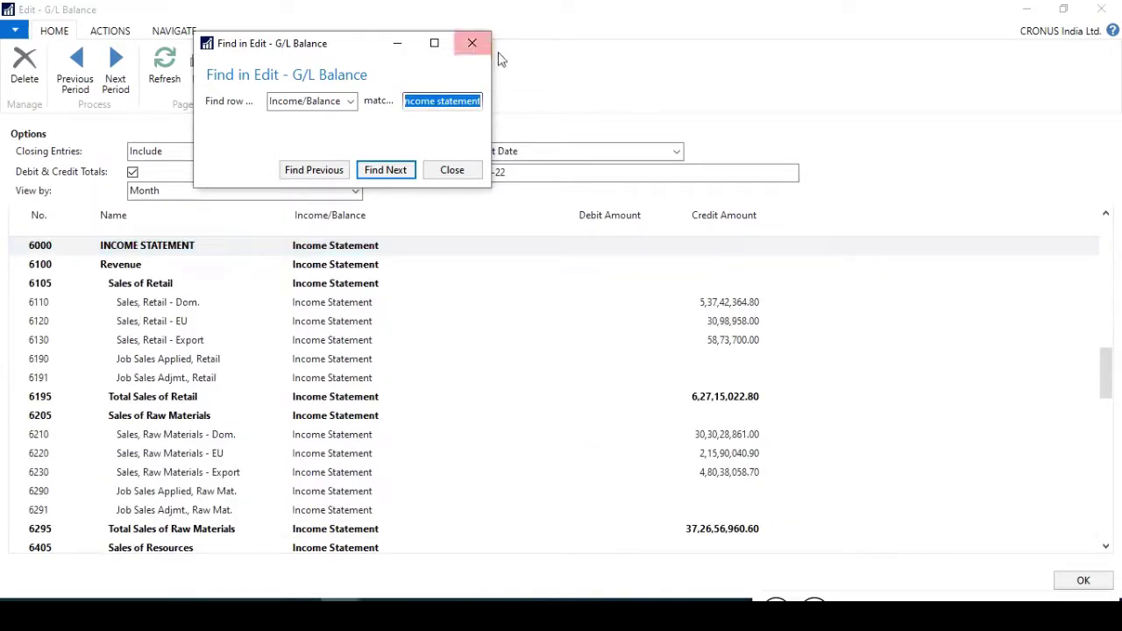
{"action": "left_click", "coordinate": [473, 43]}
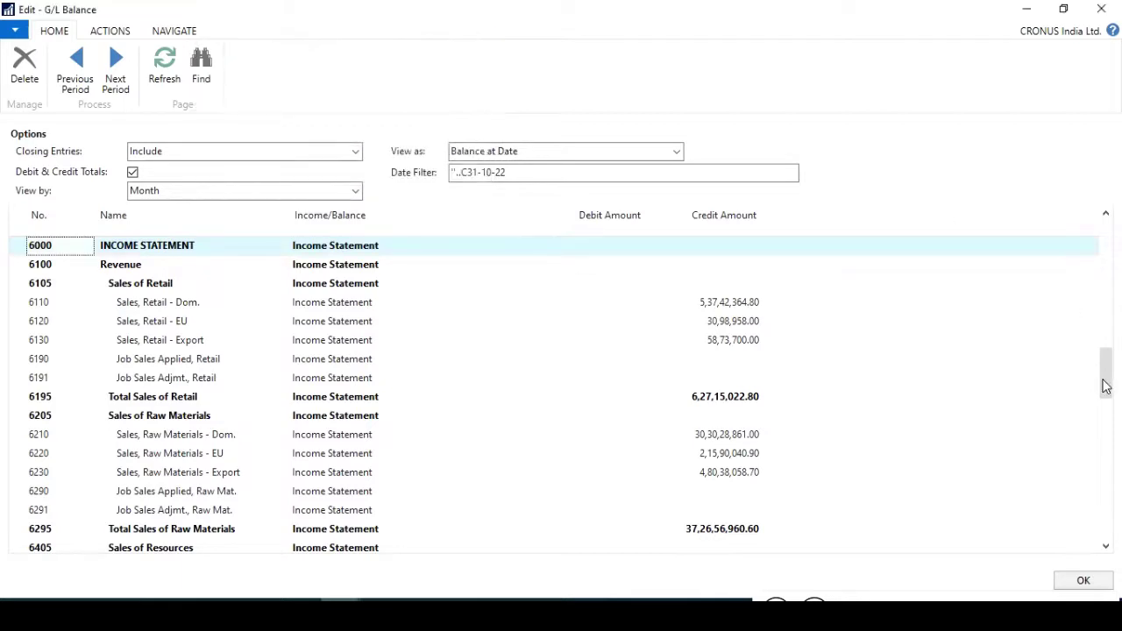
- Select the Total Sales of Retail row and switch Debit & Credit Totals off and back on to compare its amounts
{"action": "scroll", "coordinate": [1106, 372], "scroll_direction": "up", "scroll_amount": 2}
{"action": "left_click_drag", "start_coordinate": [1106, 372], "coordinate": [1107, 383]}
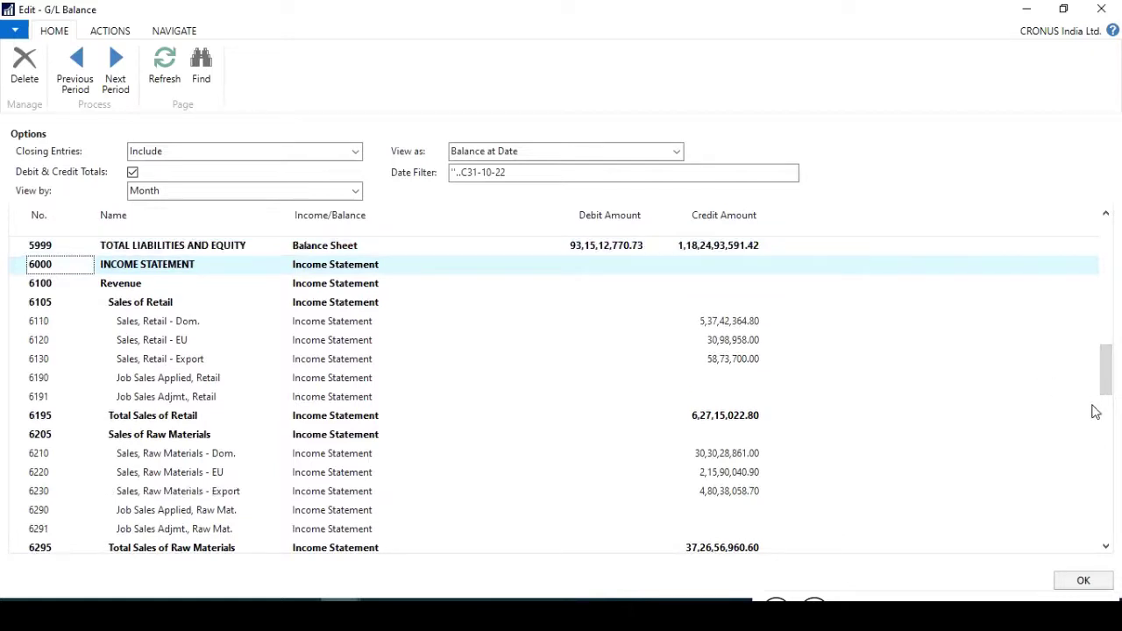
{"action": "key", "text": "Down"}
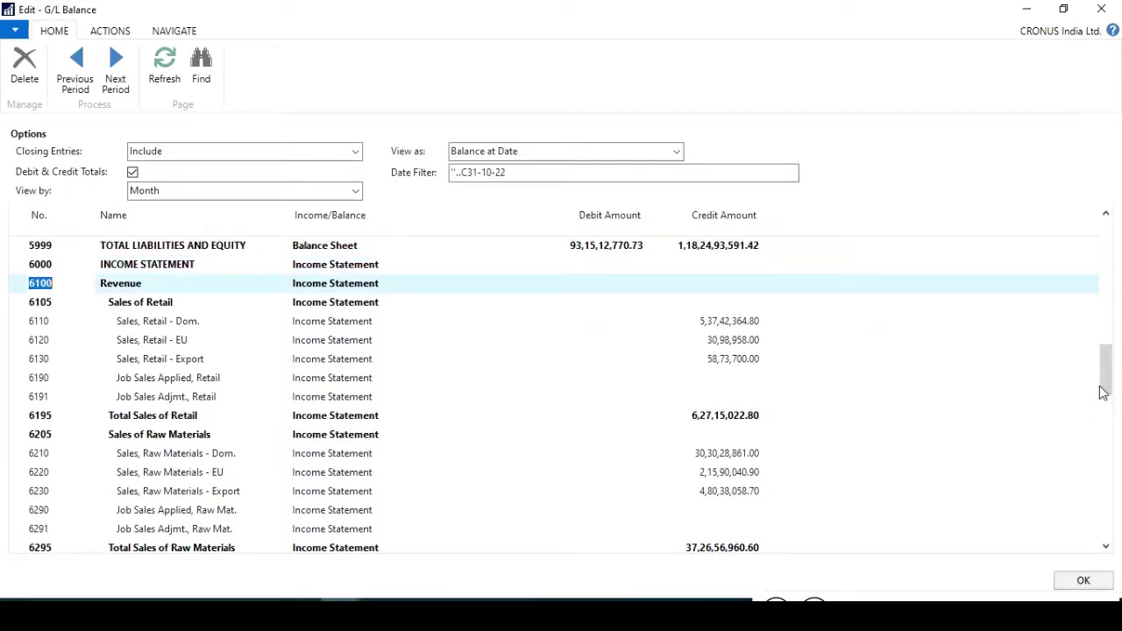
{"action": "left_click_drag", "start_coordinate": [1106, 387], "coordinate": [1106, 390]}
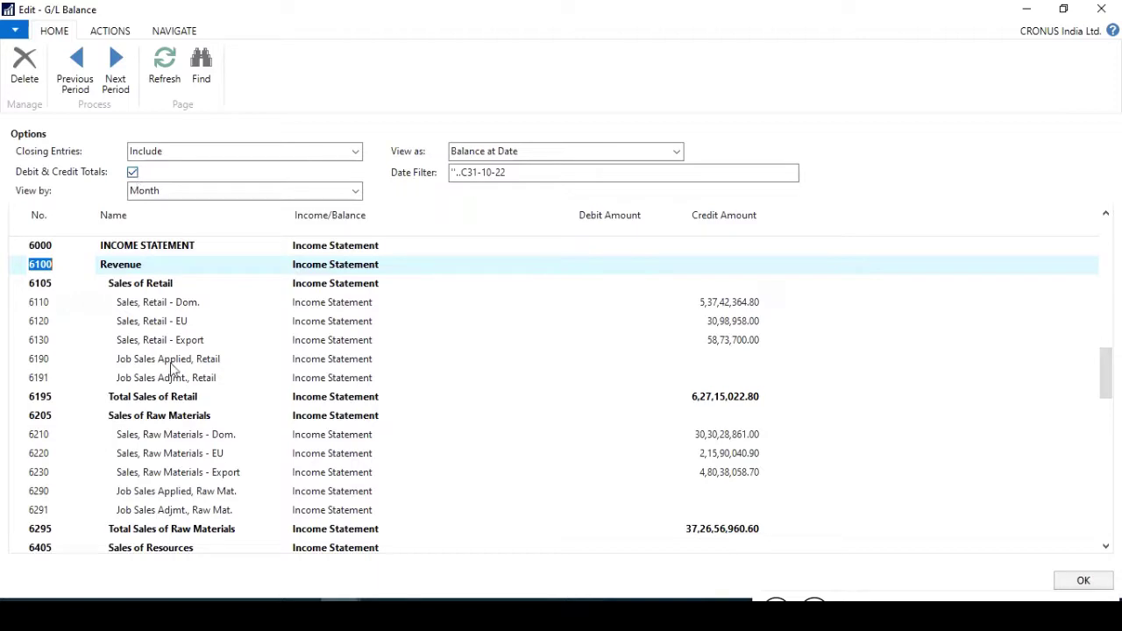
{"action": "left_click", "coordinate": [21, 401]}
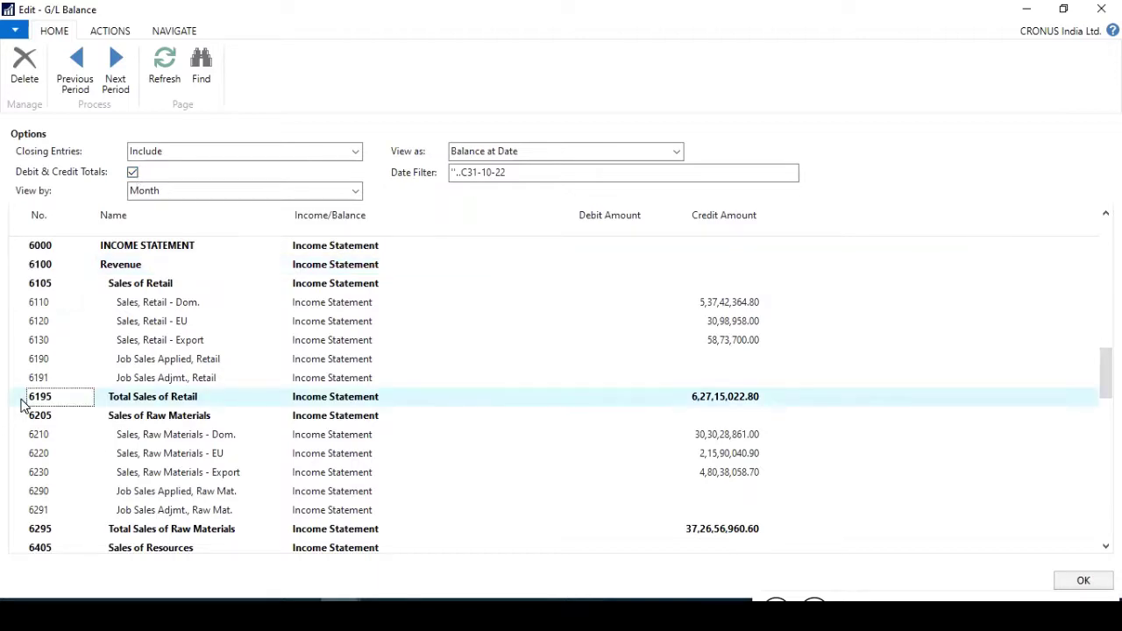
{"action": "left_click", "coordinate": [135, 175]}
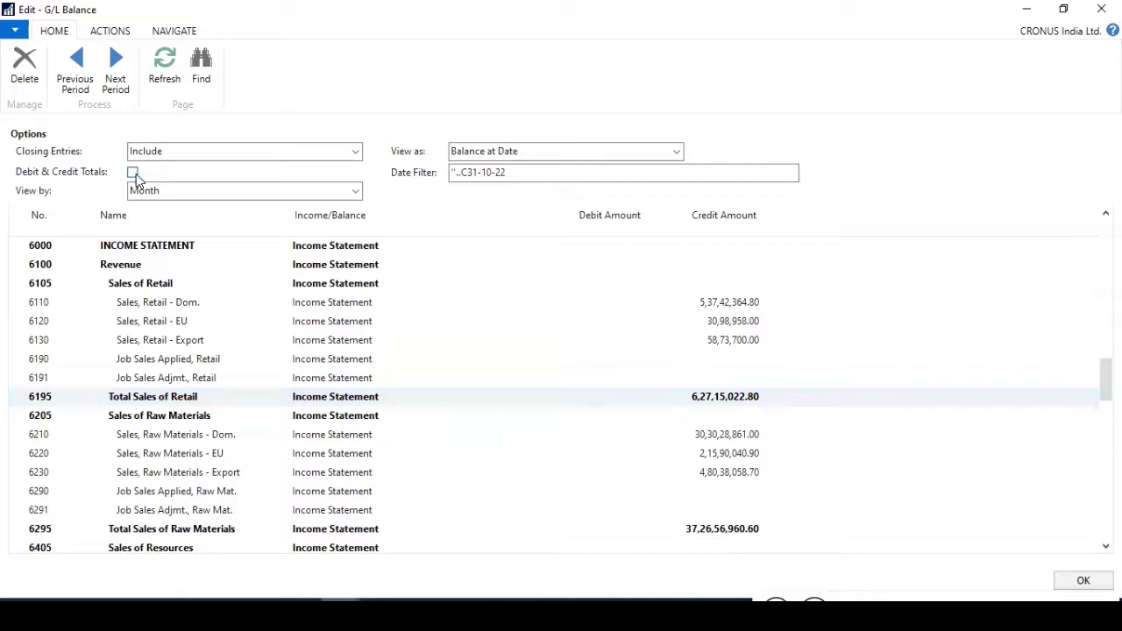
{"action": "left_click", "coordinate": [133, 174]}
- Select the Total Revenue row and turn off Debit & Credit Totals
{"action": "left_click_drag", "start_coordinate": [1109, 384], "coordinate": [1108, 427]}
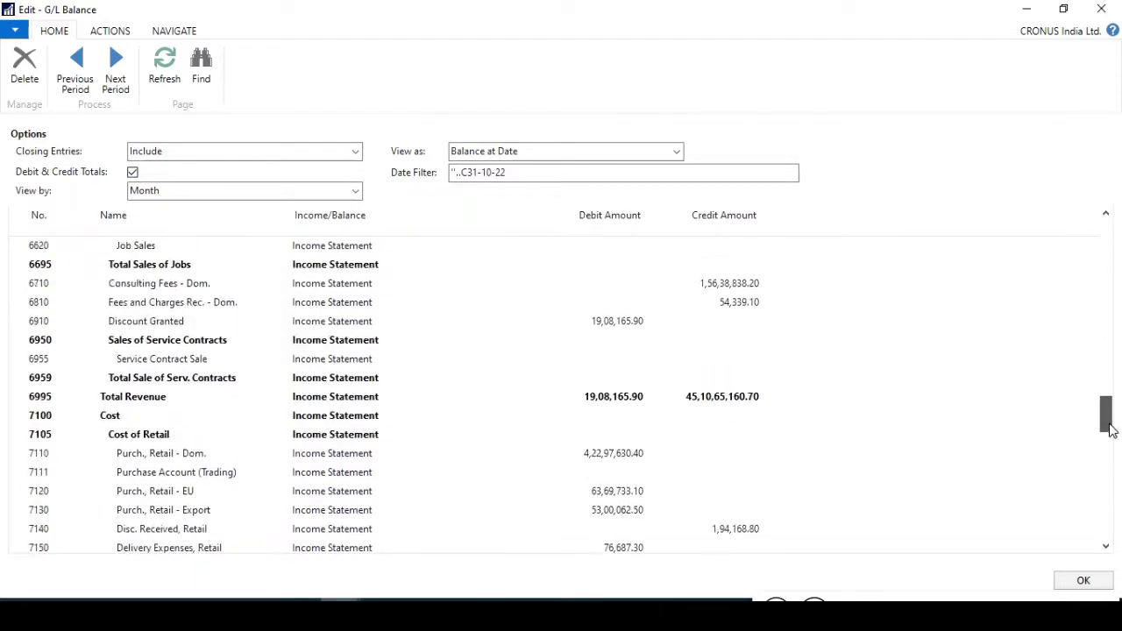
{"action": "left_click", "coordinate": [18, 399]}
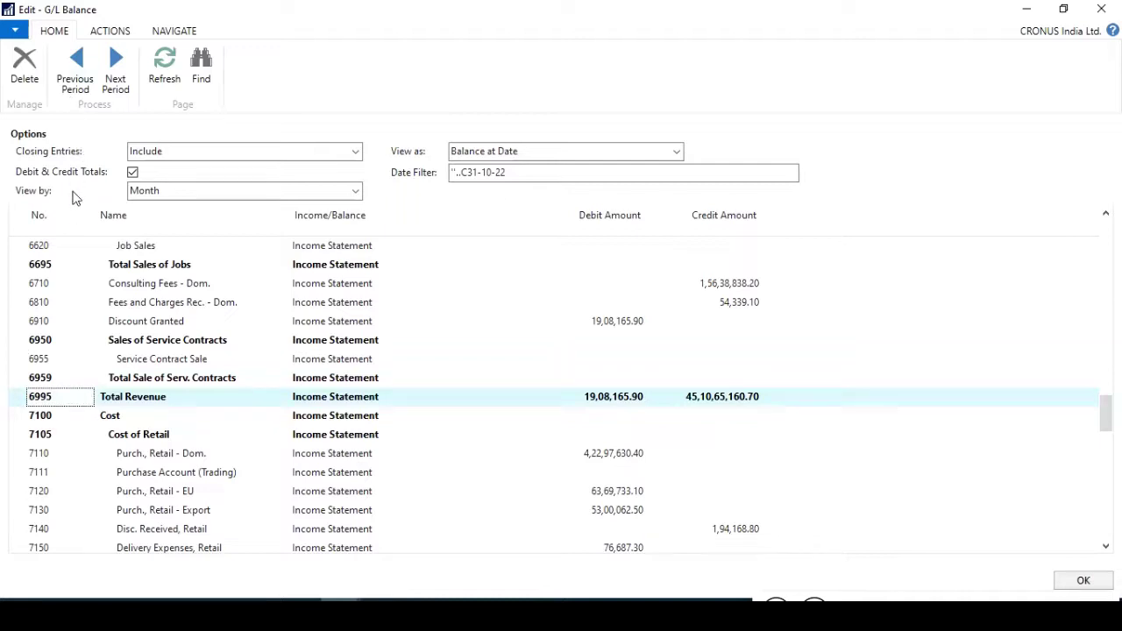
{"action": "left_click", "coordinate": [133, 173]}
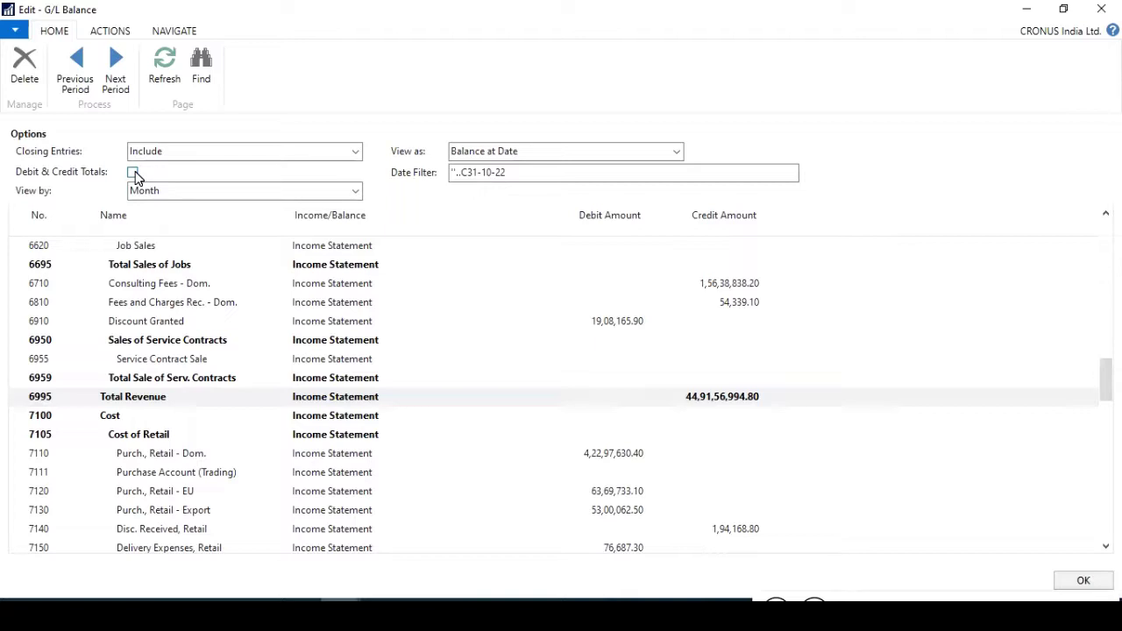
- Switch Debit & Credit Totals on and back off to compare the Total Revenue row's amounts
{"action": "left_click", "coordinate": [132, 172]}
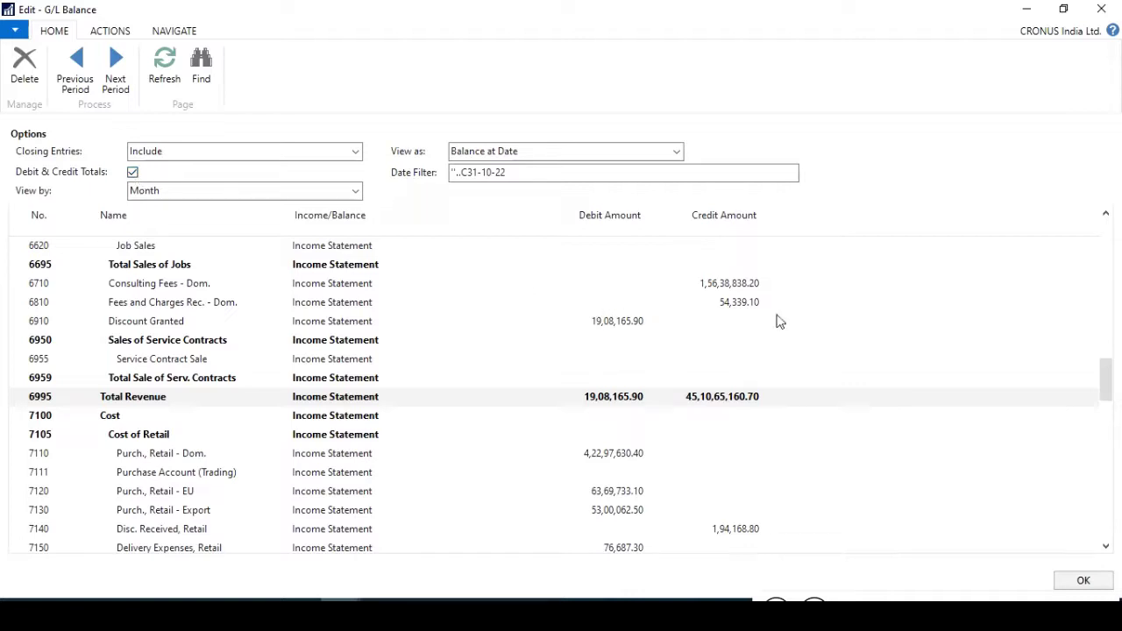
{"action": "left_click_drag", "start_coordinate": [1109, 379], "coordinate": [1109, 359]}
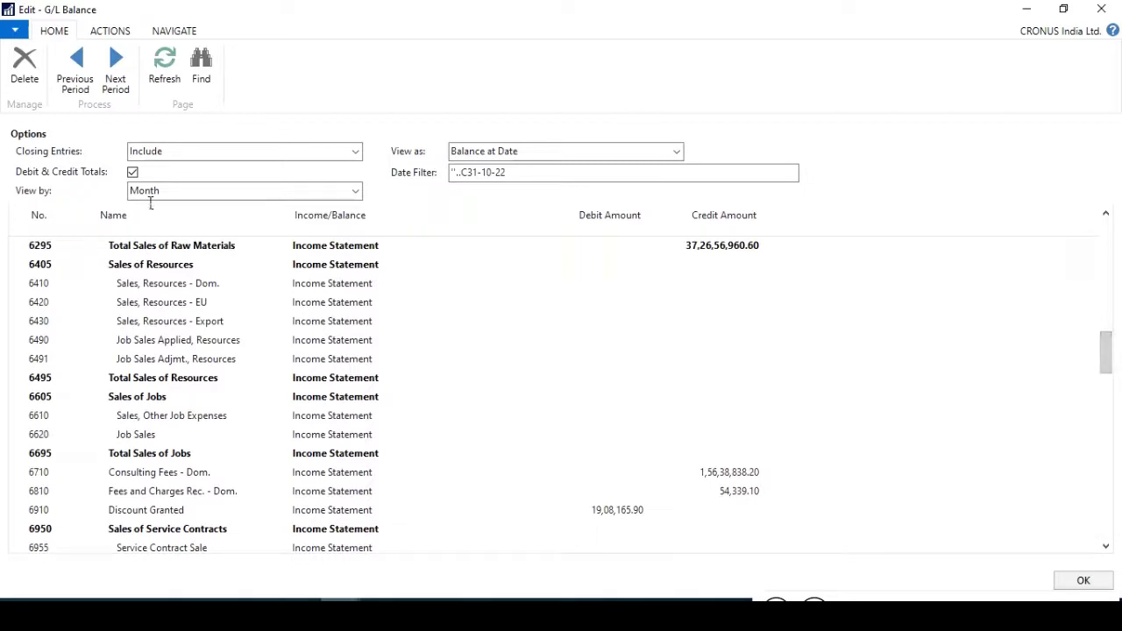
{"action": "left_click", "coordinate": [136, 175]}
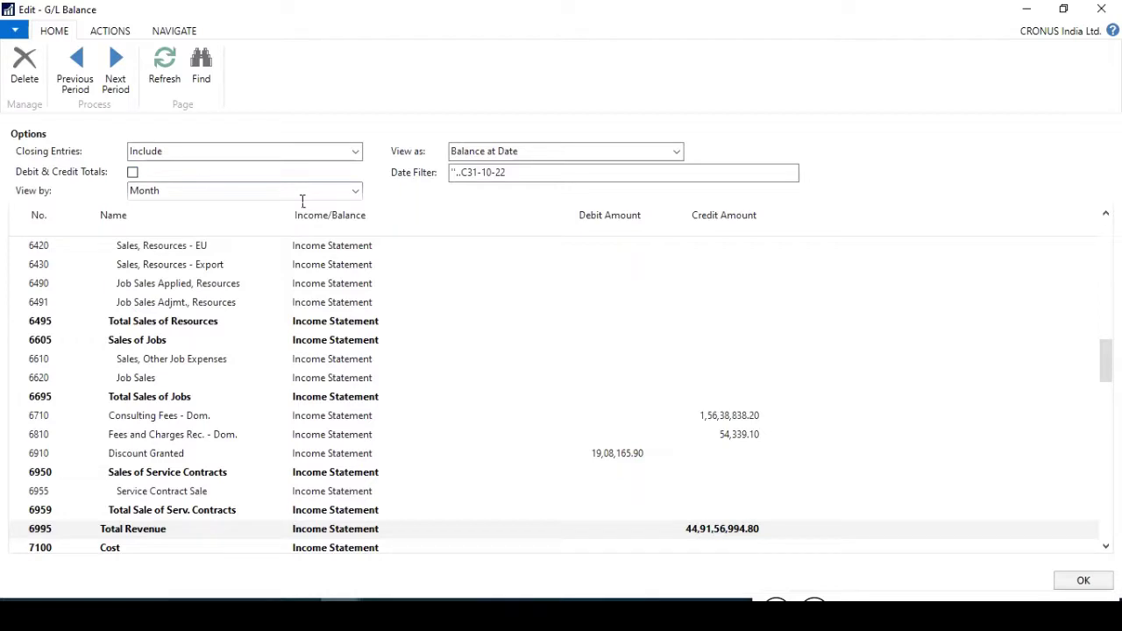
- Set View by to Year in the G/L Balance options and check the resulting Date Filter
{"action": "left_click", "coordinate": [356, 193]}
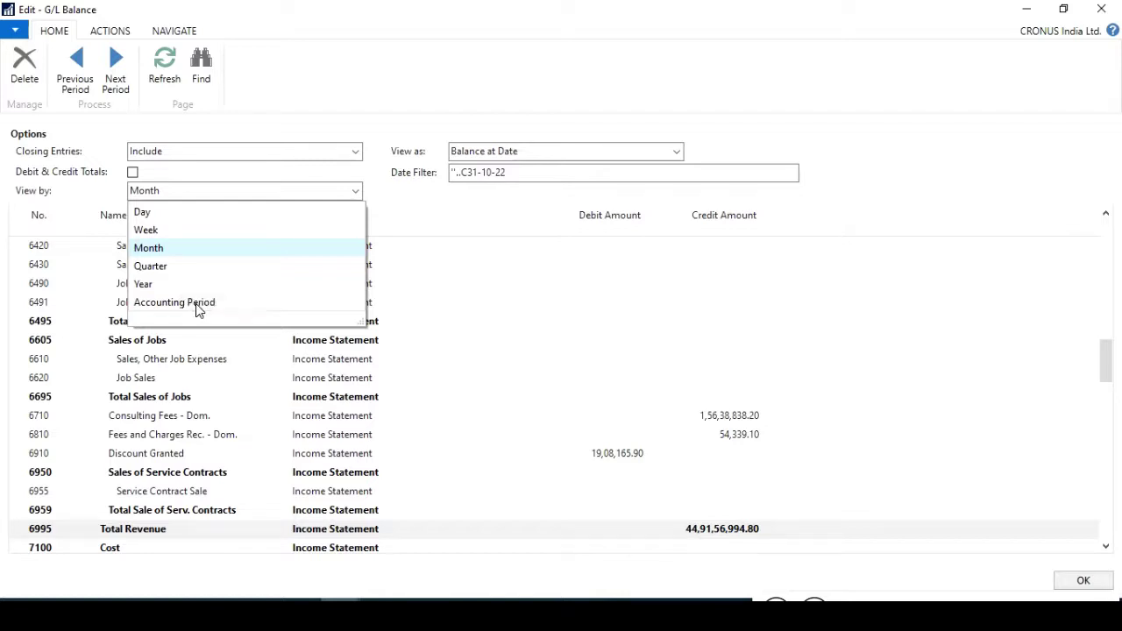
{"action": "left_click", "coordinate": [143, 285]}
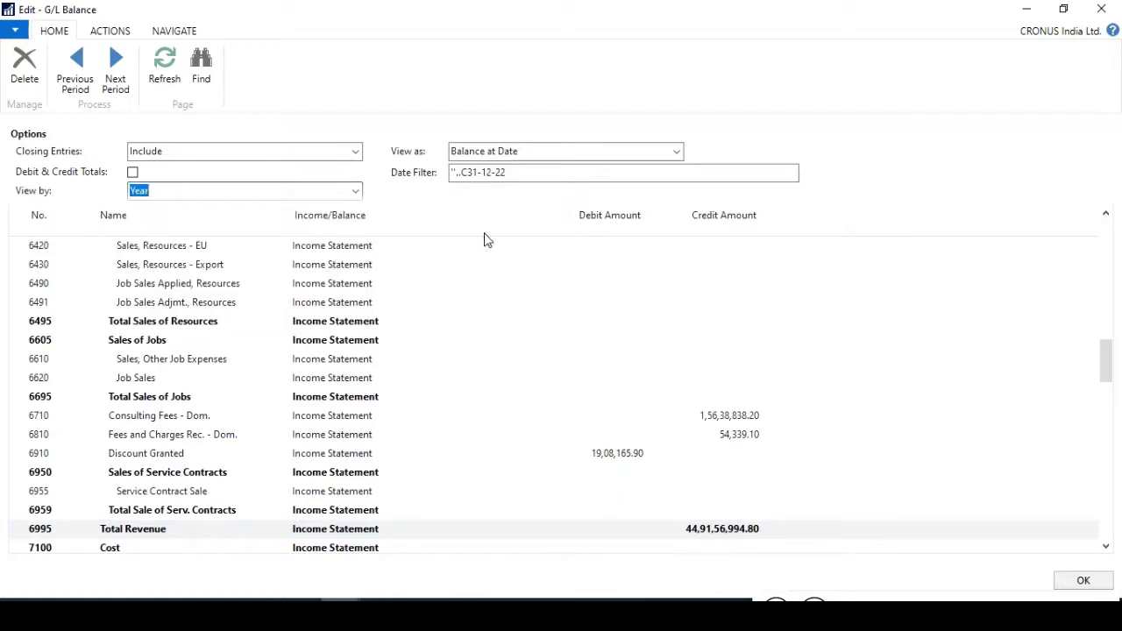
{"action": "left_click", "coordinate": [543, 175]}
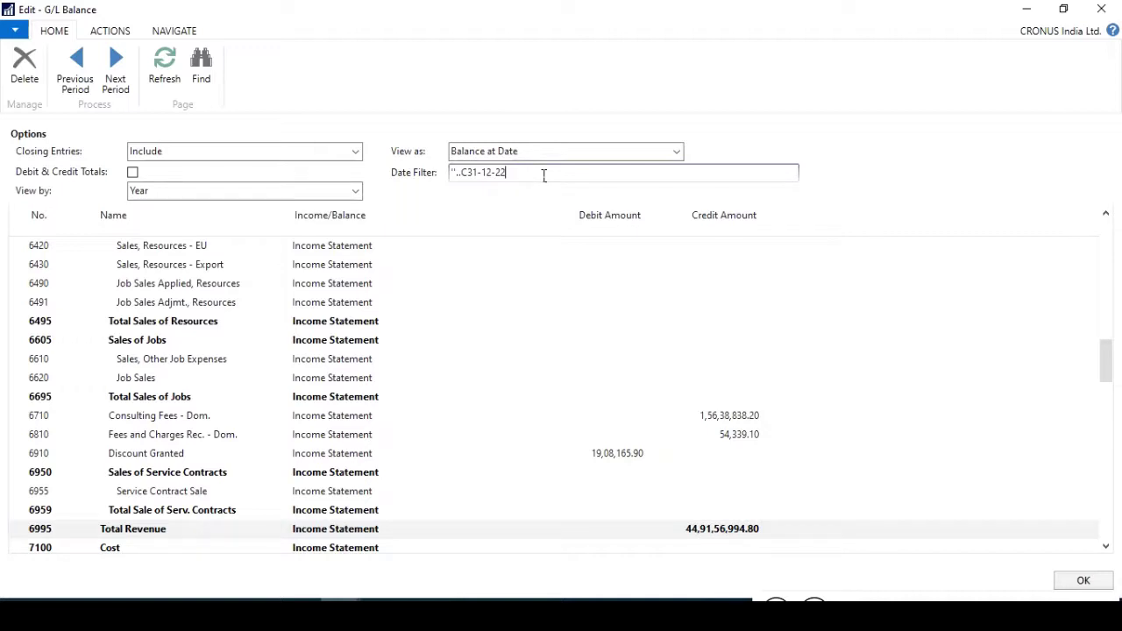
{"action": "left_click", "coordinate": [229, 154]}
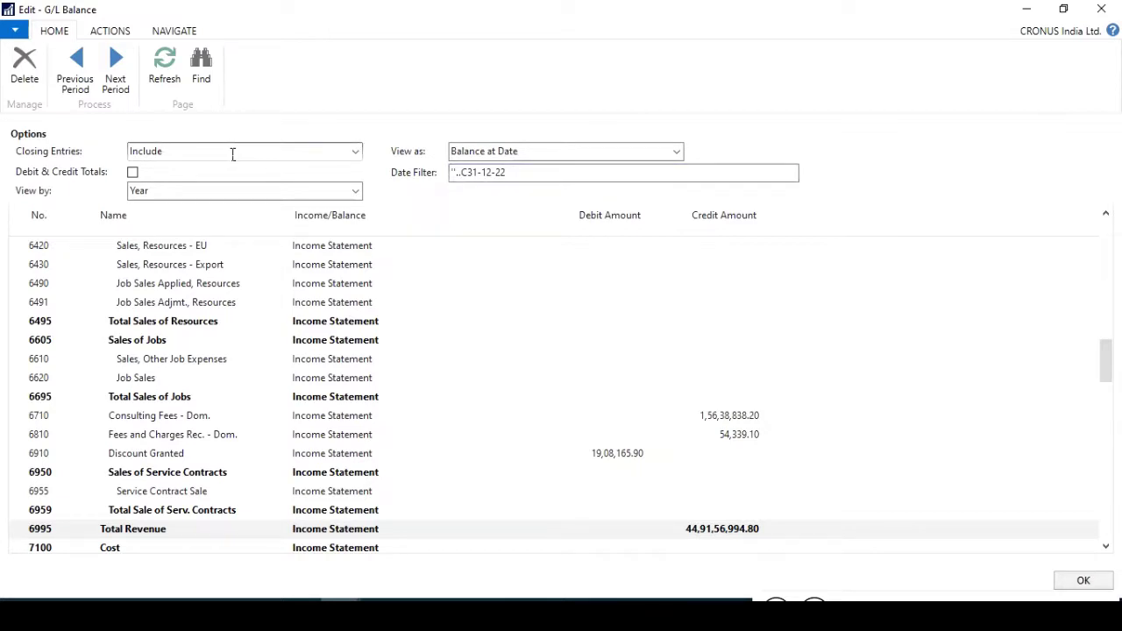
- Set View as to Net Change in the G/L Balance options and review its available choices
{"action": "left_click", "coordinate": [676, 151]}
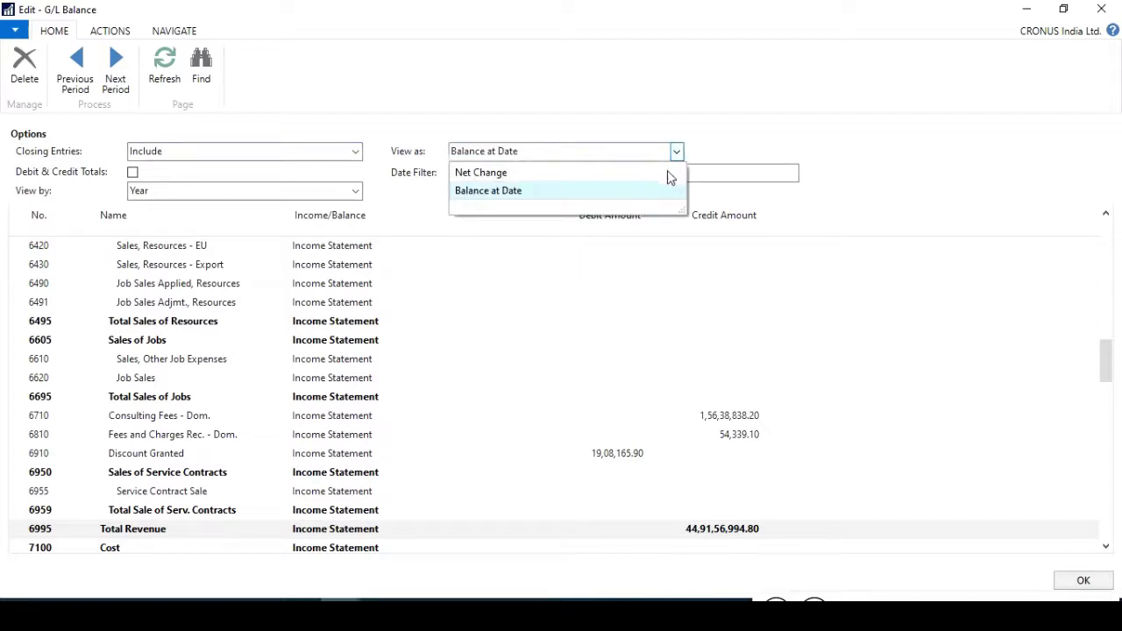
{"action": "left_click", "coordinate": [669, 175]}
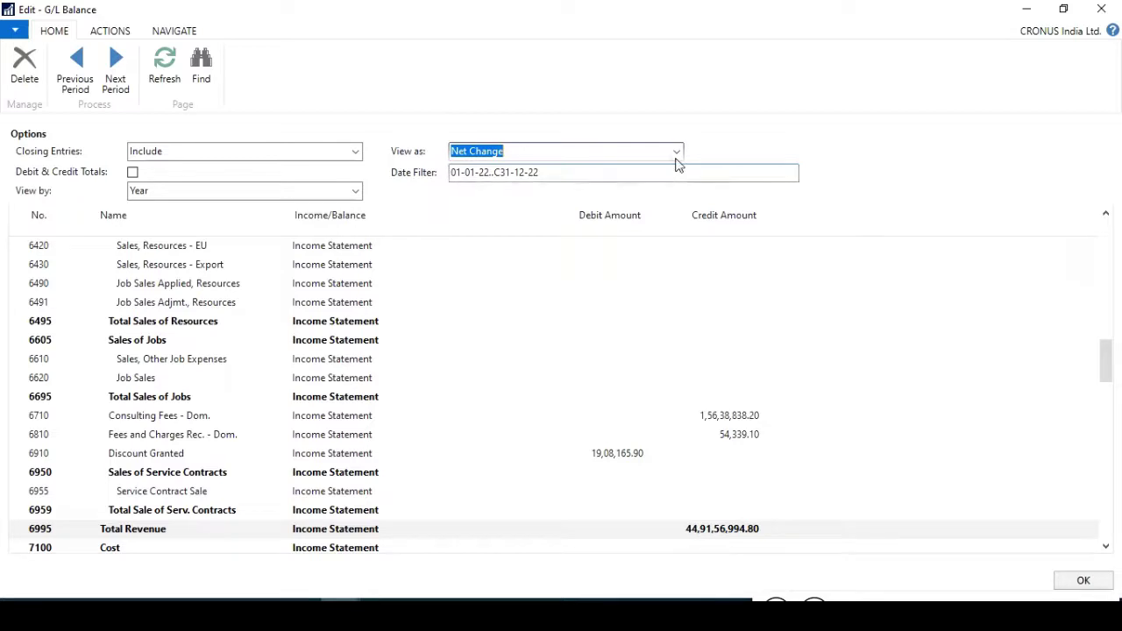
{"action": "left_click", "coordinate": [677, 152]}
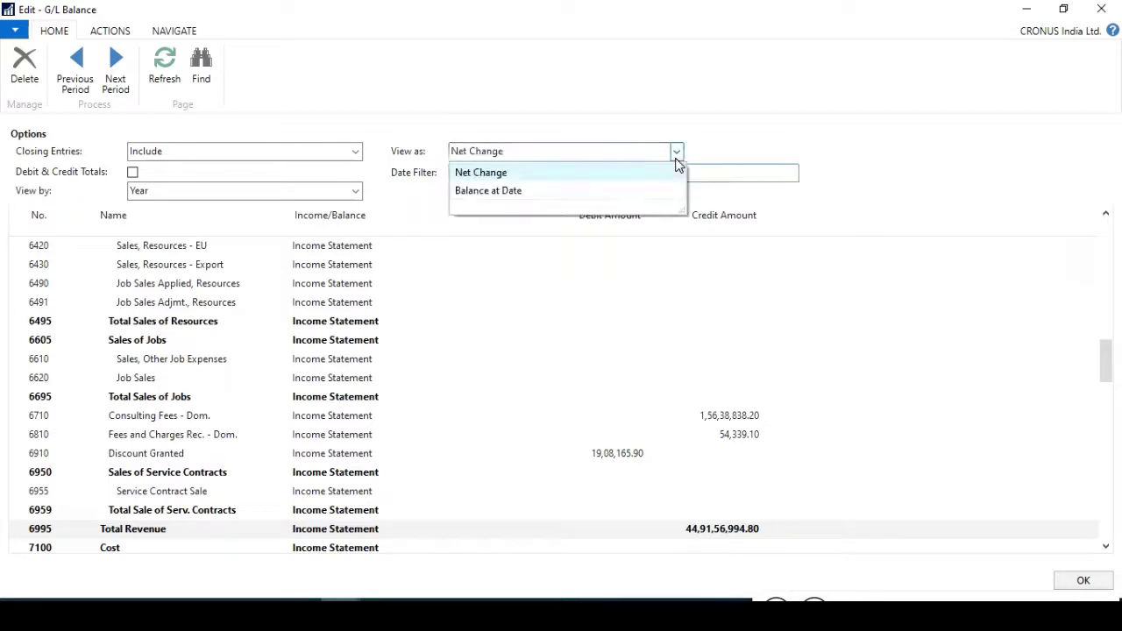
{"action": "left_click", "coordinate": [626, 173]}
{"action": "left_click", "coordinate": [635, 180]}
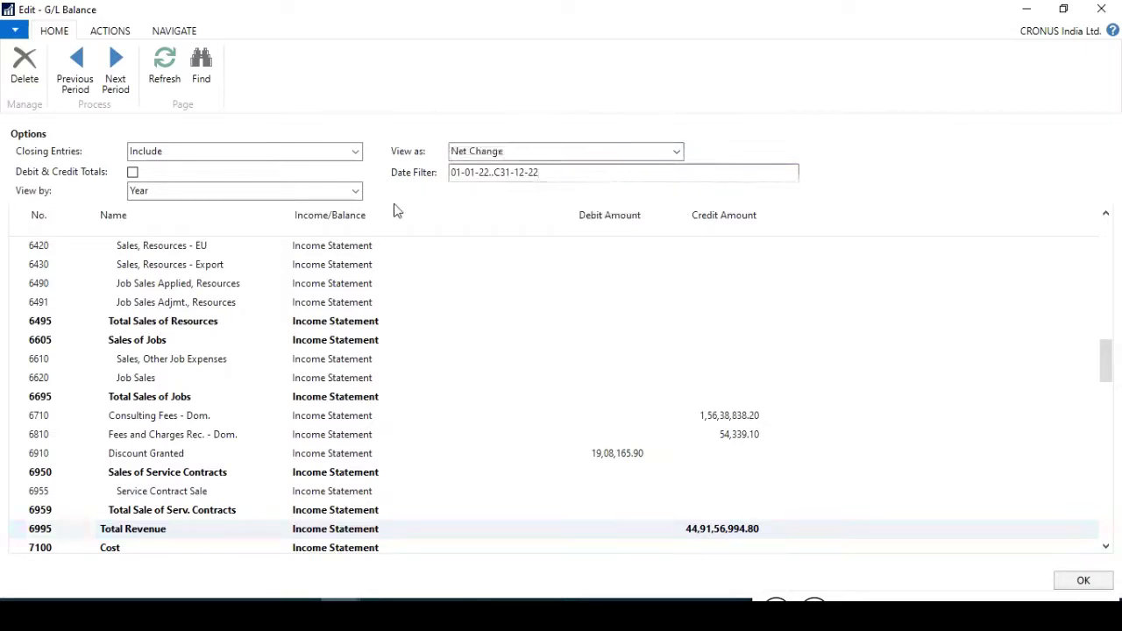
- Open the G/L account card of the Consulting Fees - Dom. row and maximize it
{"action": "left_click", "coordinate": [160, 421]}
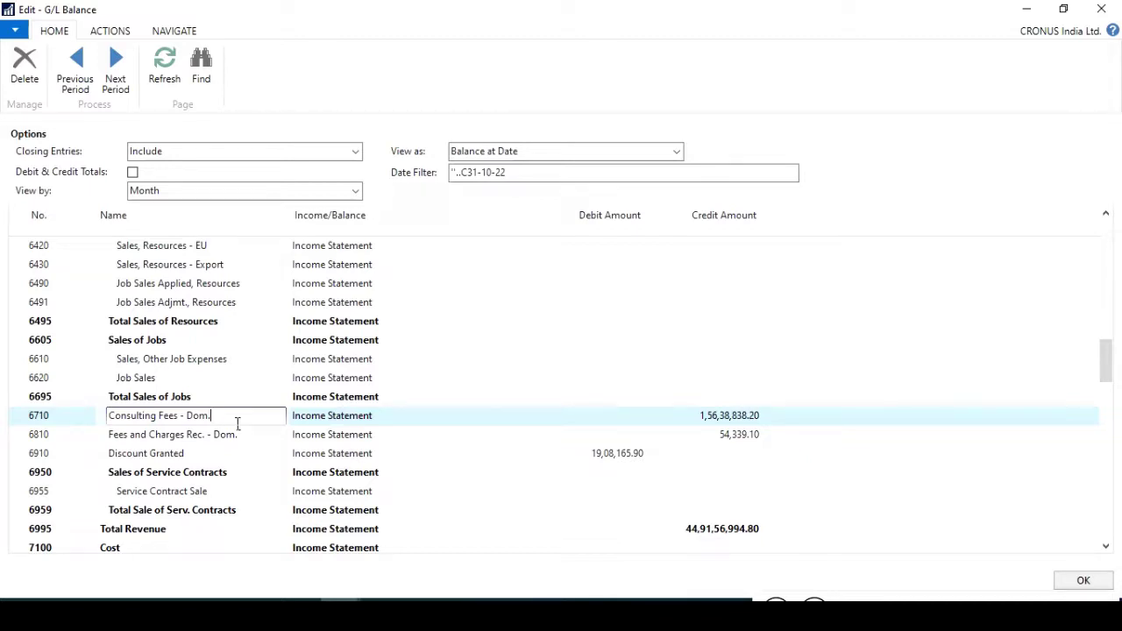
{"action": "left_click", "coordinate": [109, 33]}
{"action": "left_click", "coordinate": [171, 32]}
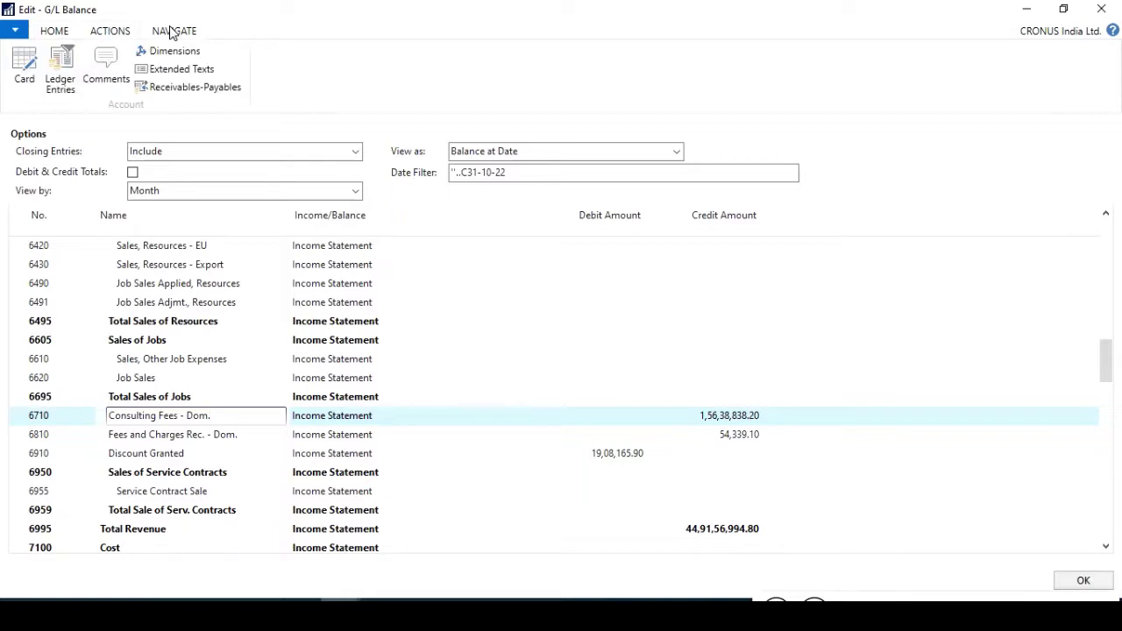
{"action": "left_click", "coordinate": [22, 70]}
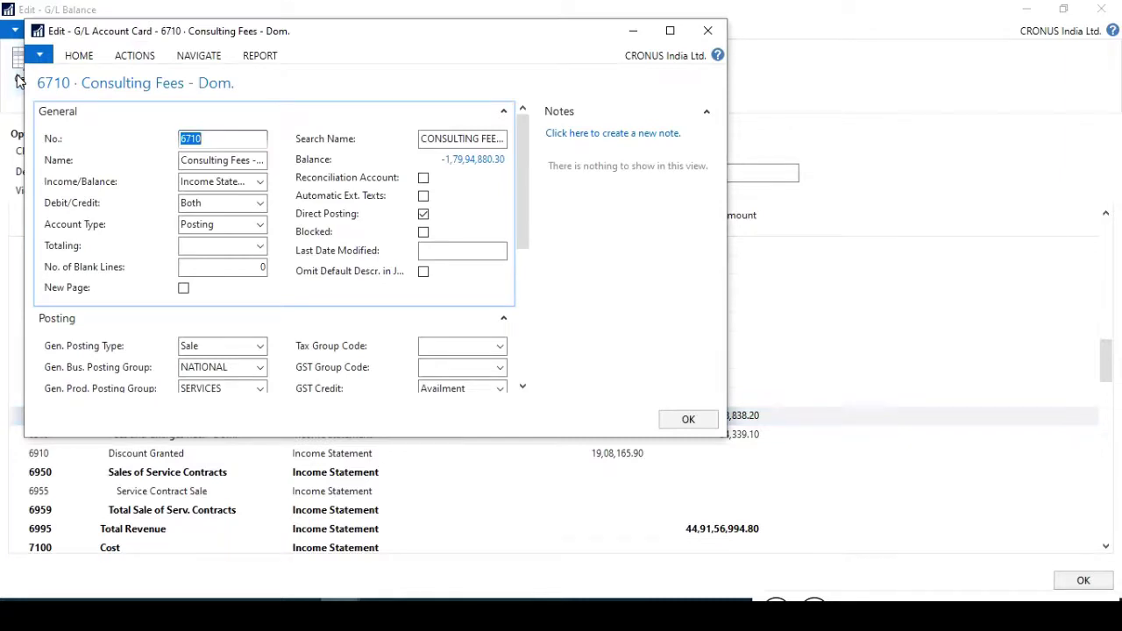
{"action": "left_click", "coordinate": [686, 35]}
- Examine the account card's General fields, especially the Income/Balance choices, and close the card
{"action": "left_click", "coordinate": [285, 123]}
{"action": "left_click", "coordinate": [306, 140]}
{"action": "key", "text": "Tab"}
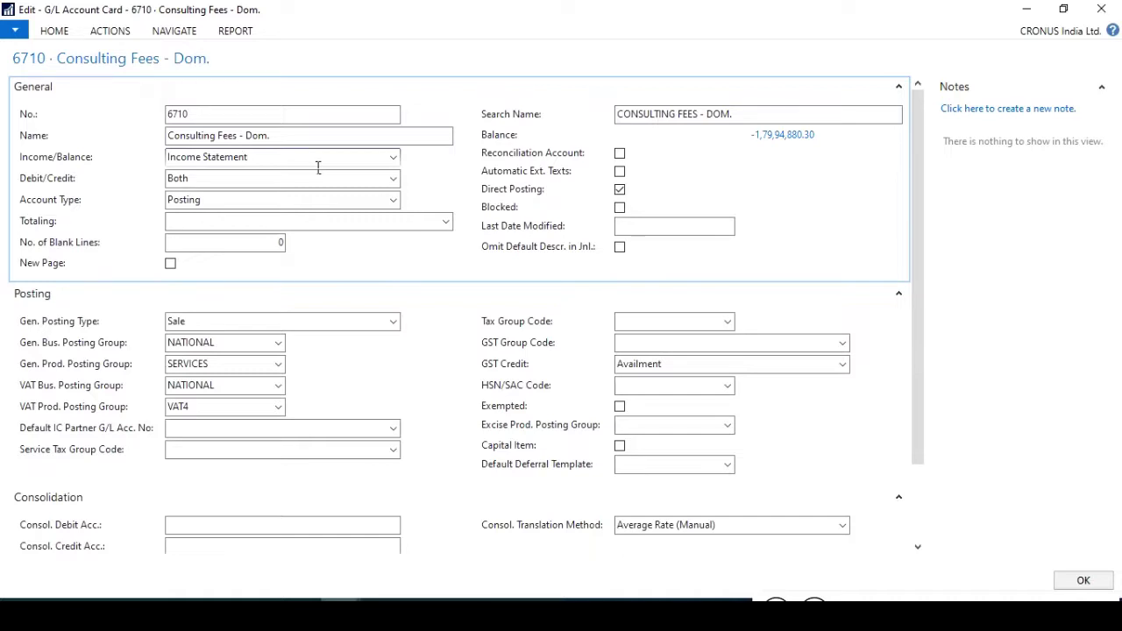
{"action": "left_click", "coordinate": [333, 203]}
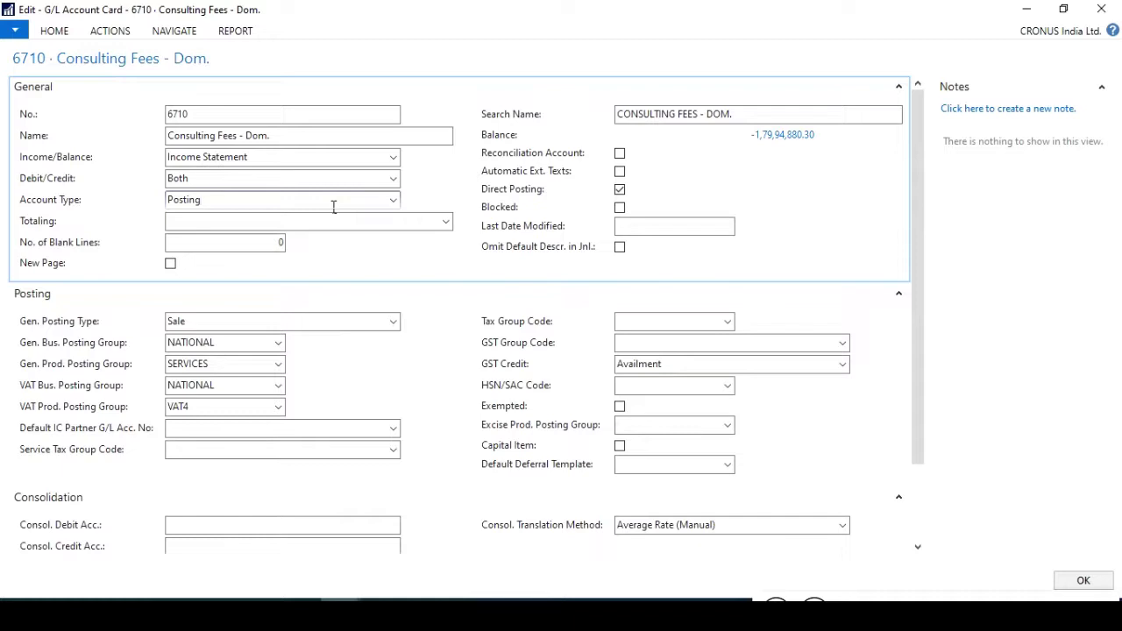
{"action": "left_click", "coordinate": [332, 160]}
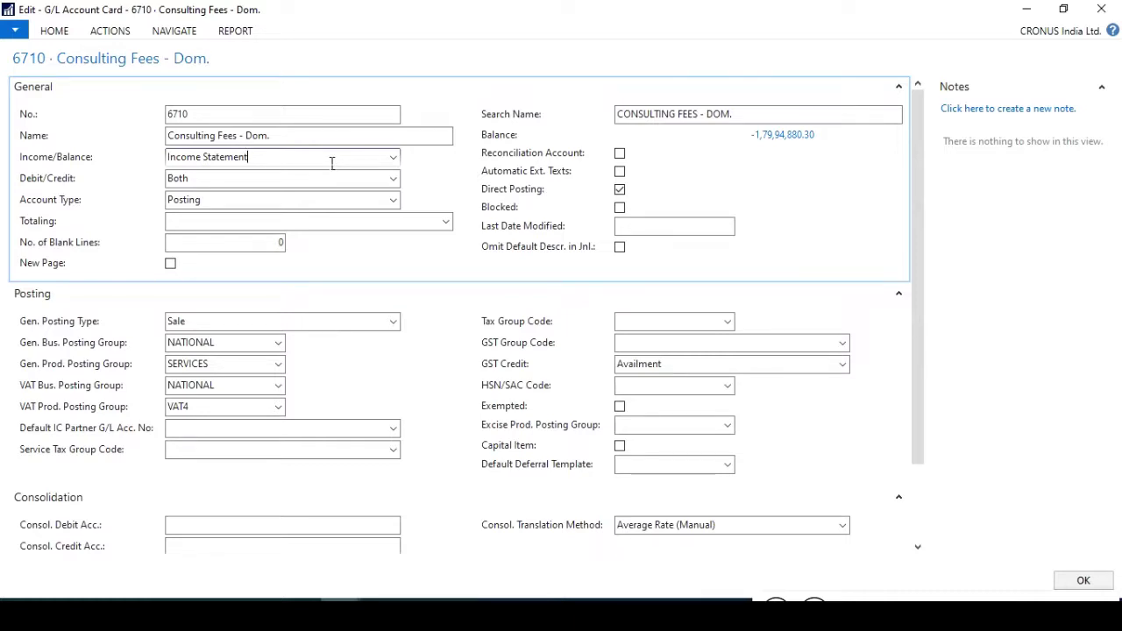
{"action": "left_click", "coordinate": [393, 158]}
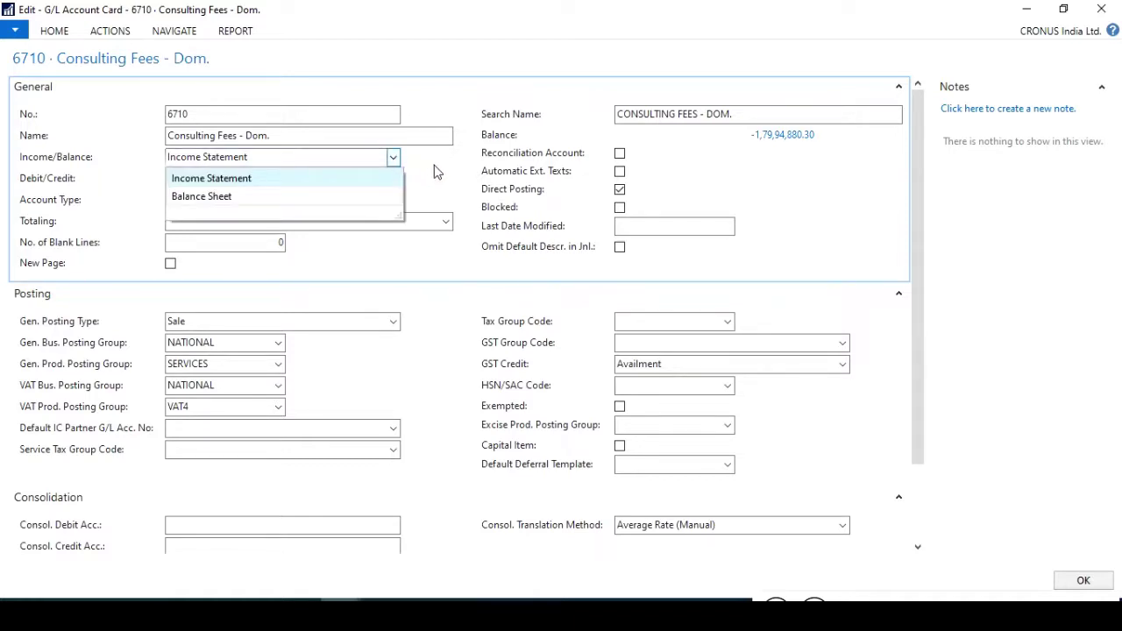
{"action": "left_click", "coordinate": [436, 167]}
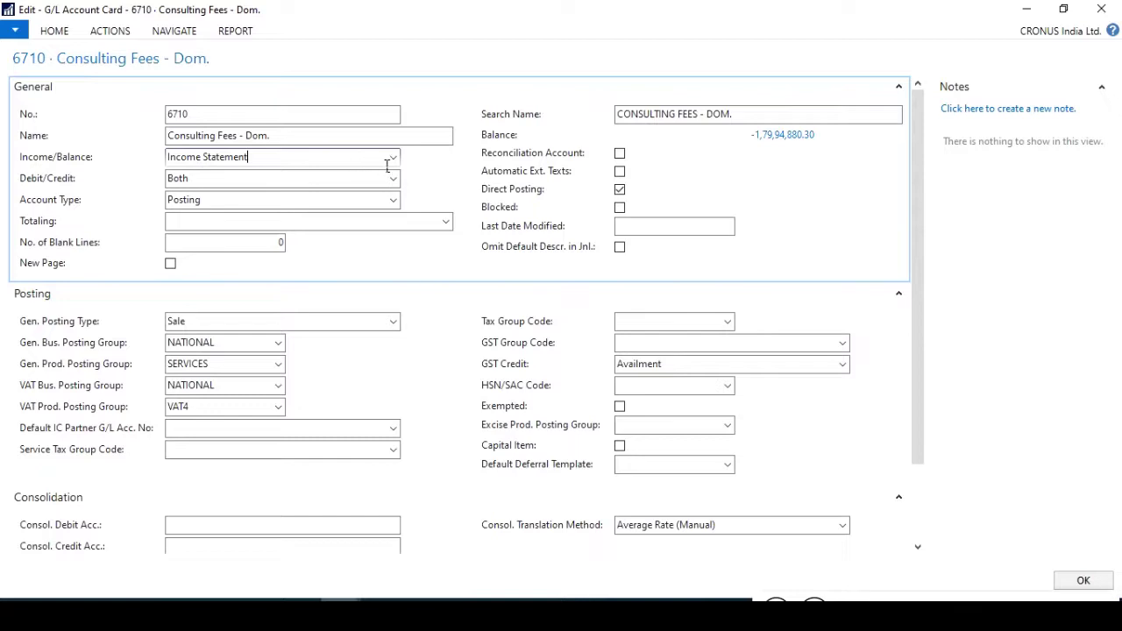
{"action": "left_click", "coordinate": [393, 158]}
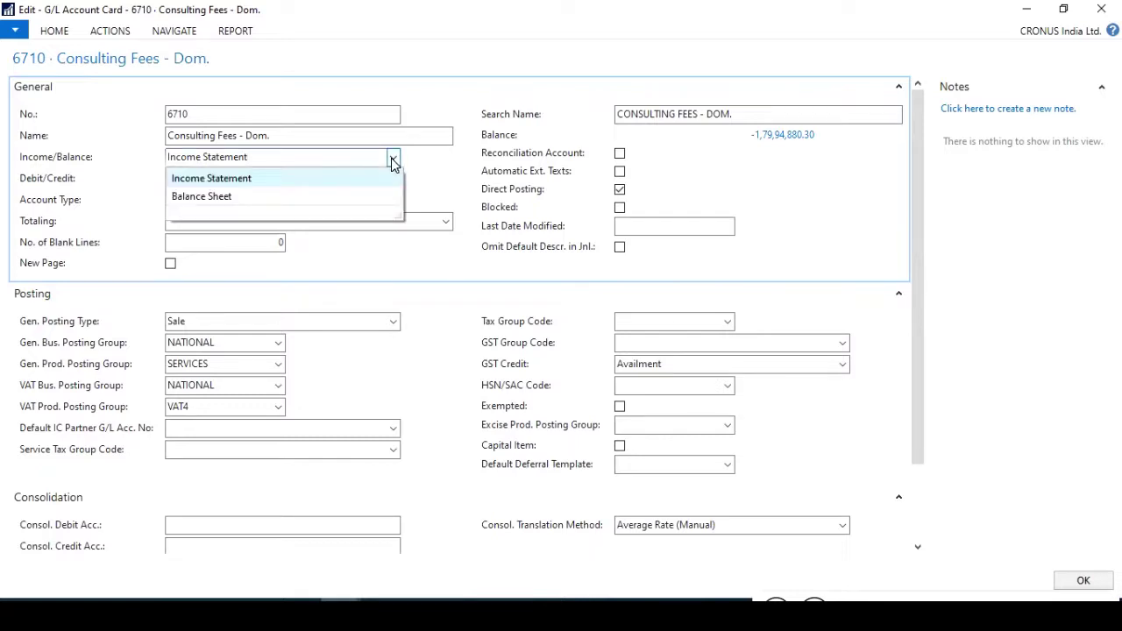
{"action": "left_click", "coordinate": [445, 162]}
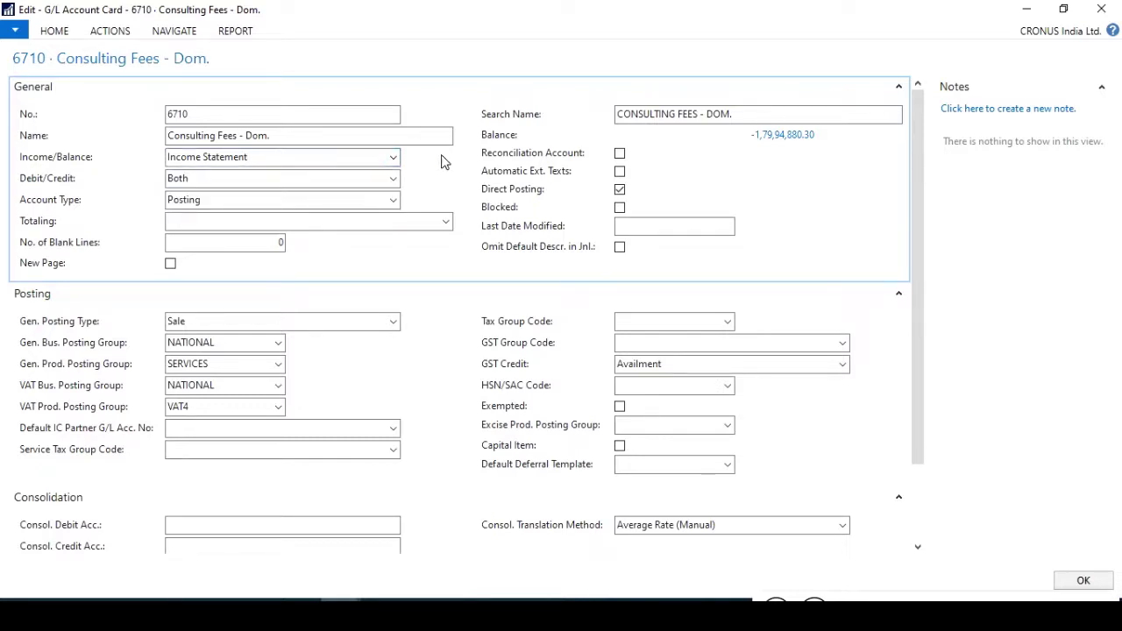
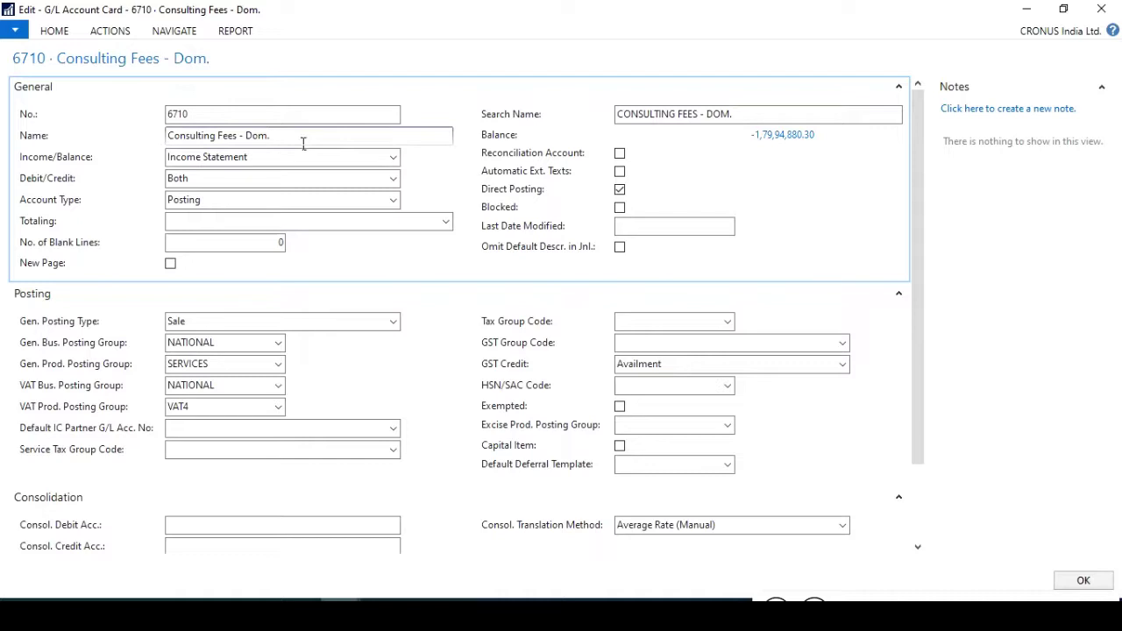
{"action": "left_click", "coordinate": [303, 160]}
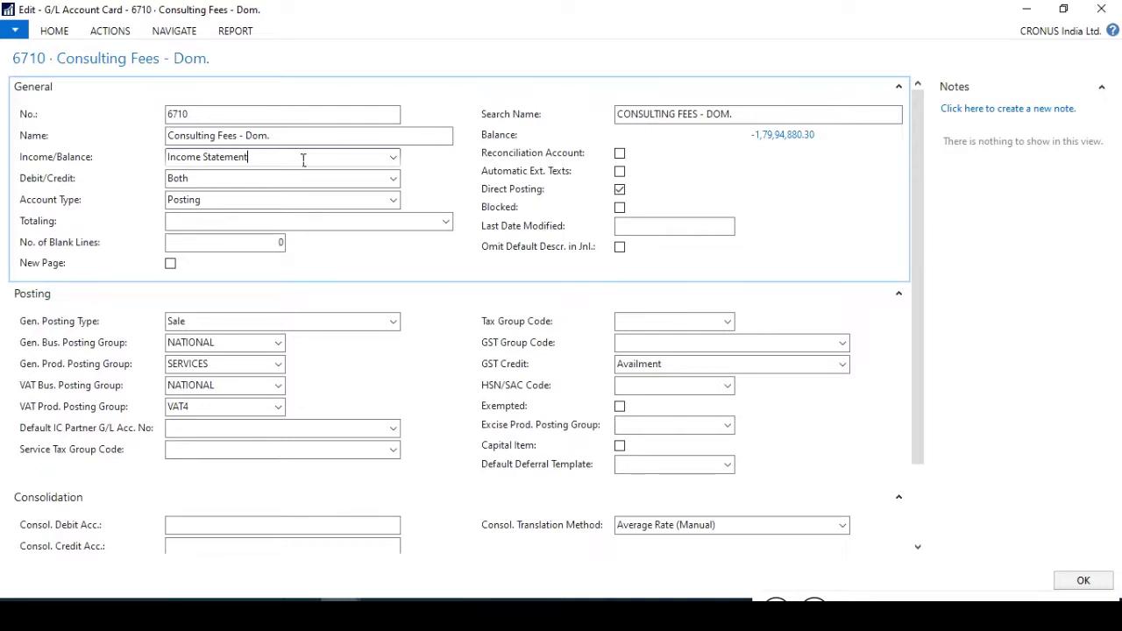
{"action": "left_click", "coordinate": [1084, 581]}
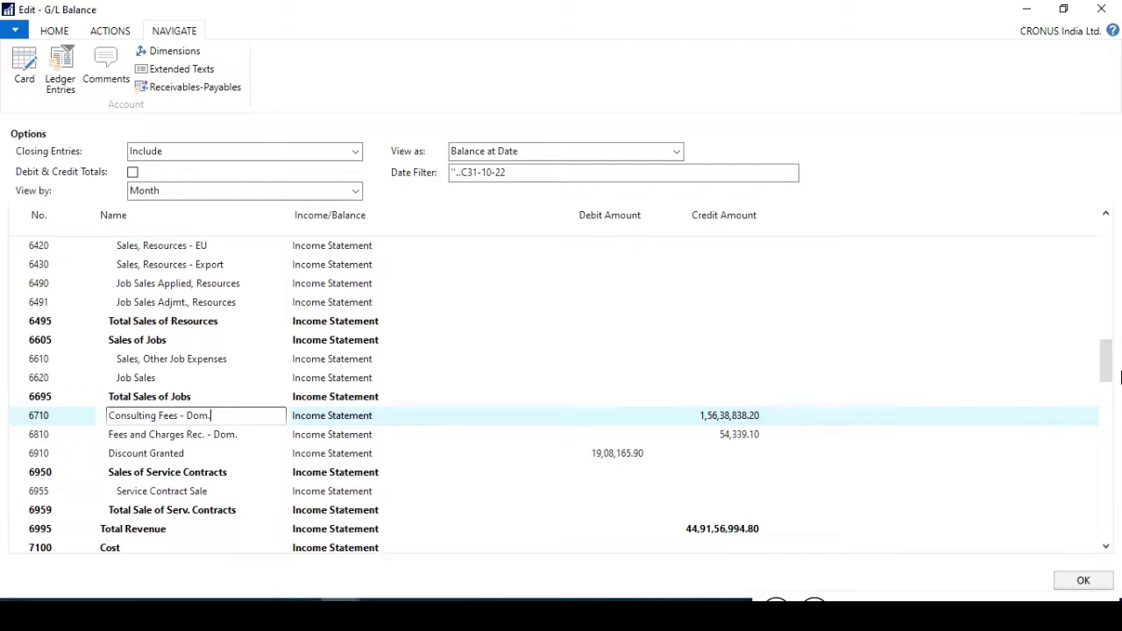
- Review the revenue and cost rows with the current Date Filter, and set Closing Entries to Exclude
{"action": "left_click_drag", "start_coordinate": [1110, 370], "coordinate": [1111, 404]}
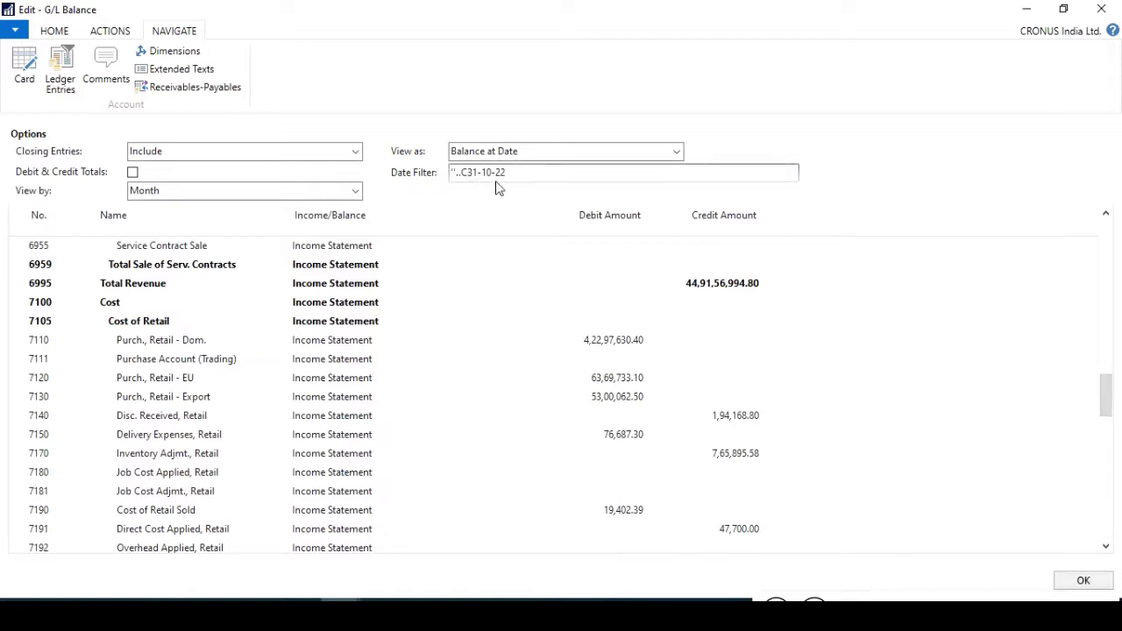
{"action": "left_click_drag", "start_coordinate": [514, 183], "coordinate": [471, 184]}
{"action": "left_click", "coordinate": [545, 185]}
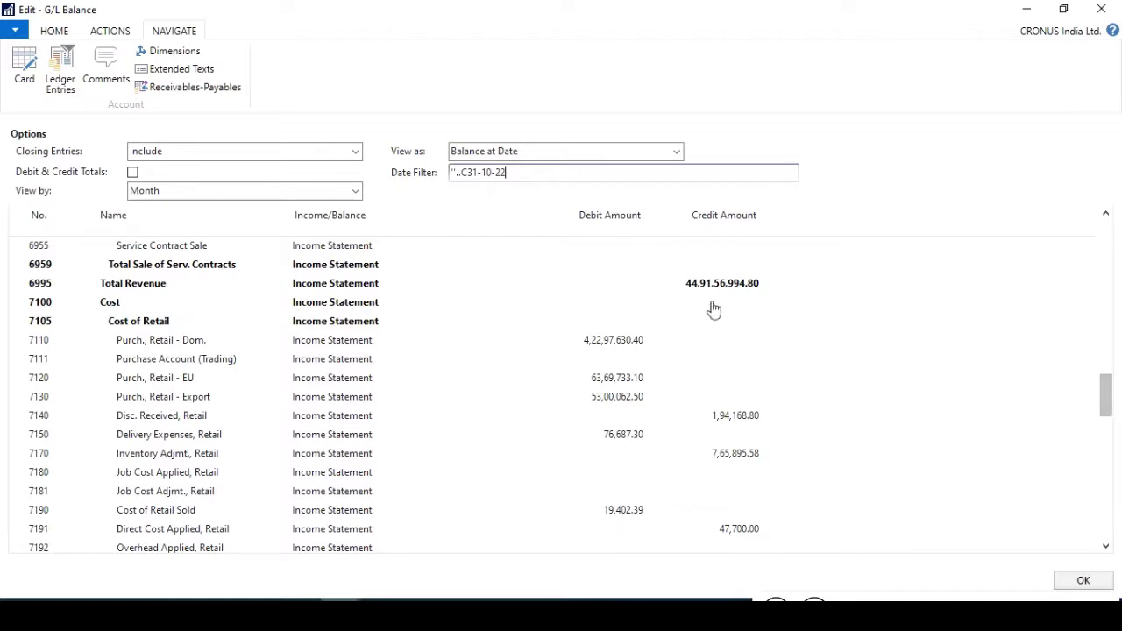
{"action": "left_click", "coordinate": [356, 151]}
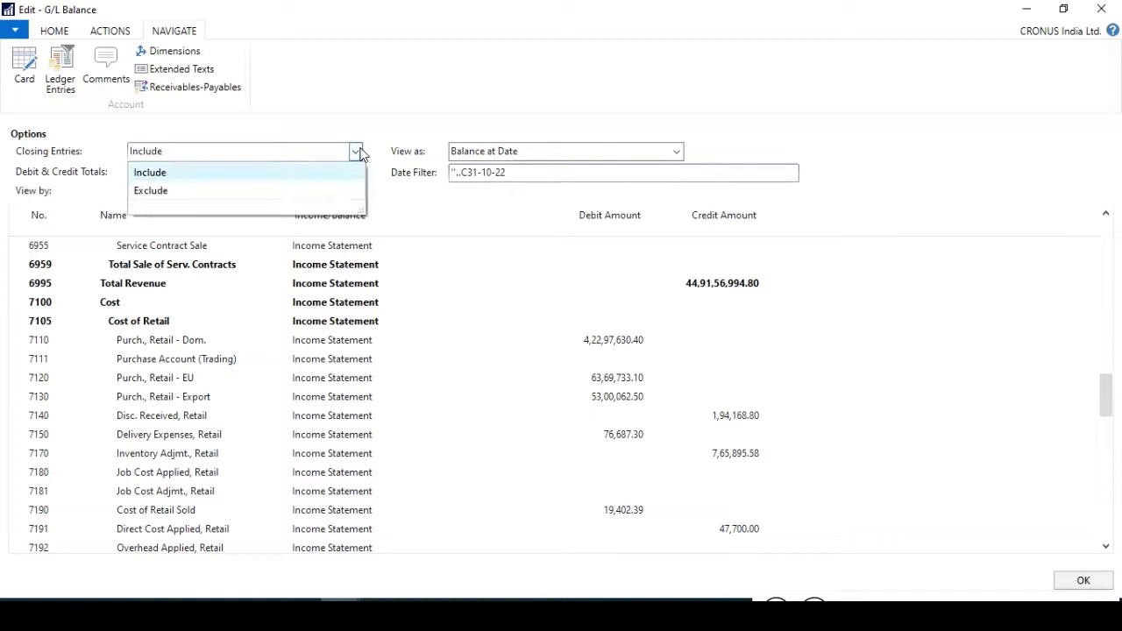
{"action": "left_click", "coordinate": [330, 192]}
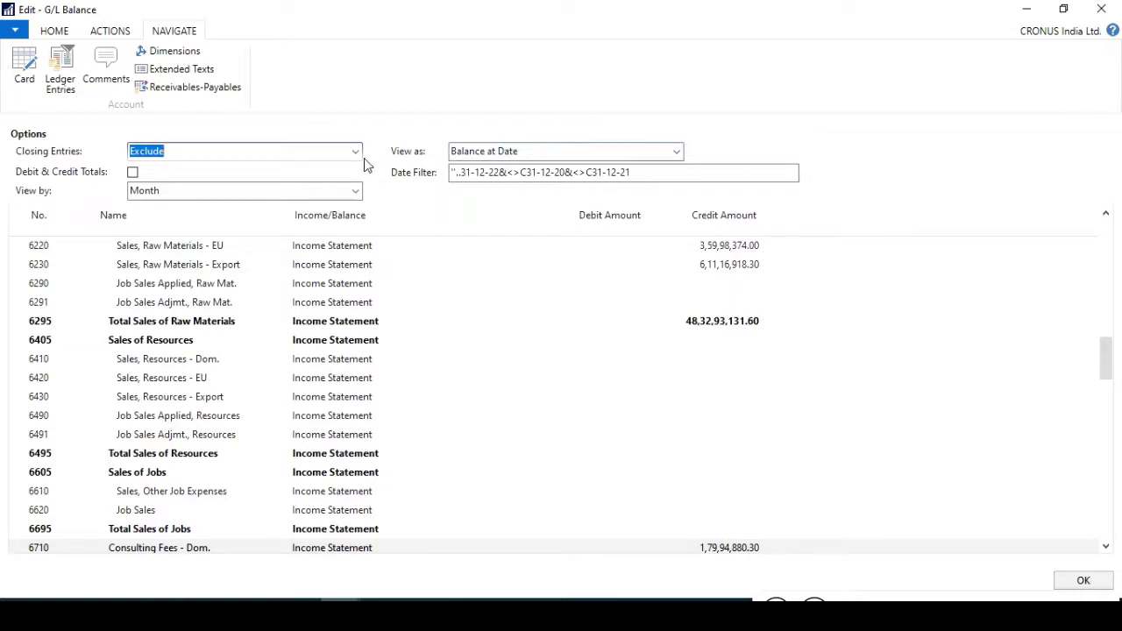
- Set View as to Net Change and View by to Year in the G/L Balance options
{"action": "left_click", "coordinate": [677, 153]}
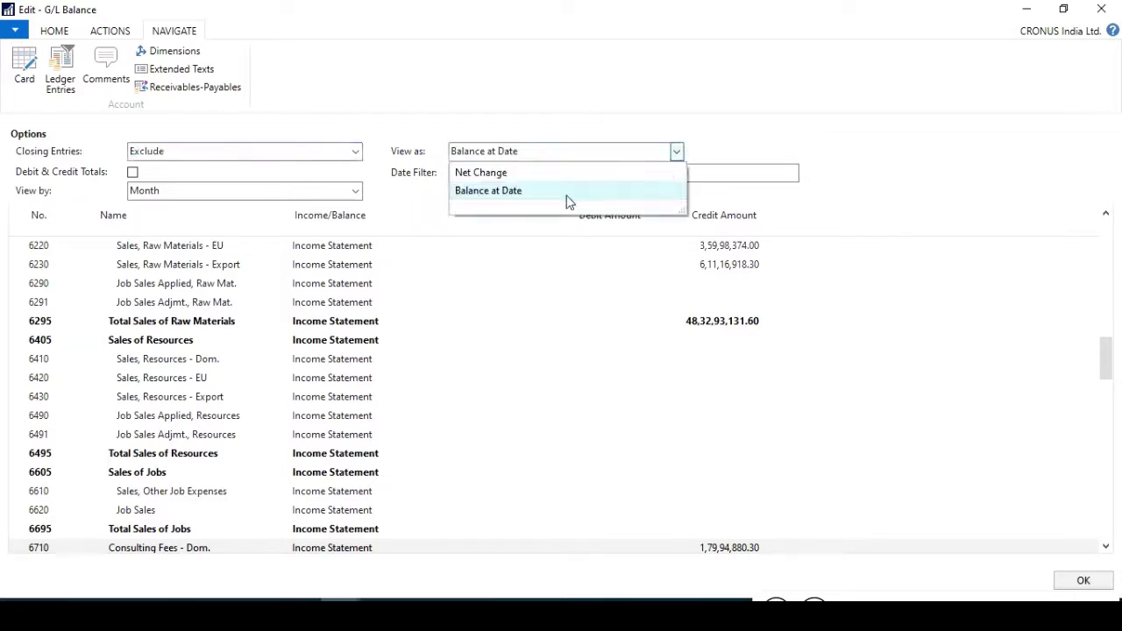
{"action": "left_click", "coordinate": [525, 175]}
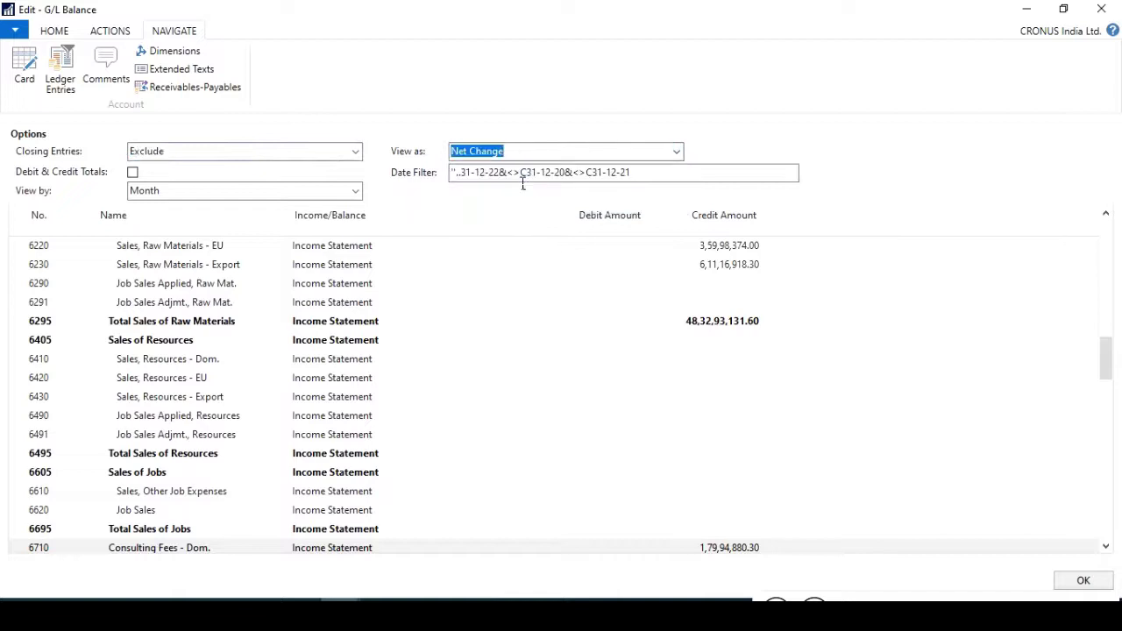
{"action": "left_click", "coordinate": [355, 196]}
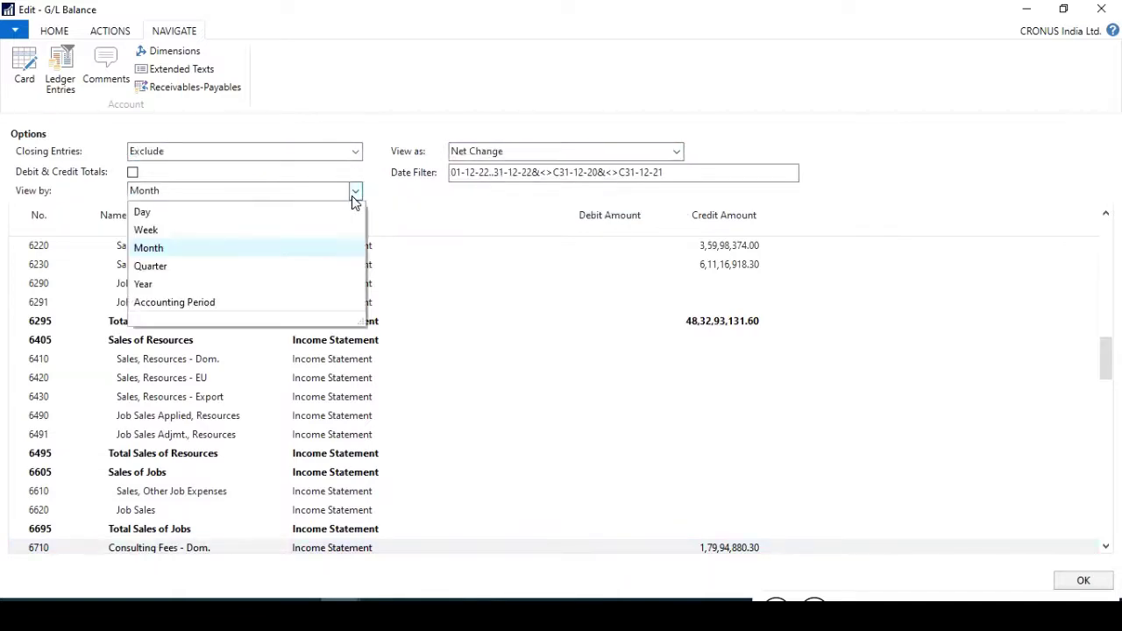
{"action": "left_click", "coordinate": [264, 287]}
- Set the Date Filter to 01-04-21..31-03-22 and review the income statement amounts from Revenue onwards
{"action": "left_click", "coordinate": [692, 182]}
{"action": "left_click_drag", "start_coordinate": [692, 186], "coordinate": [383, 196]}
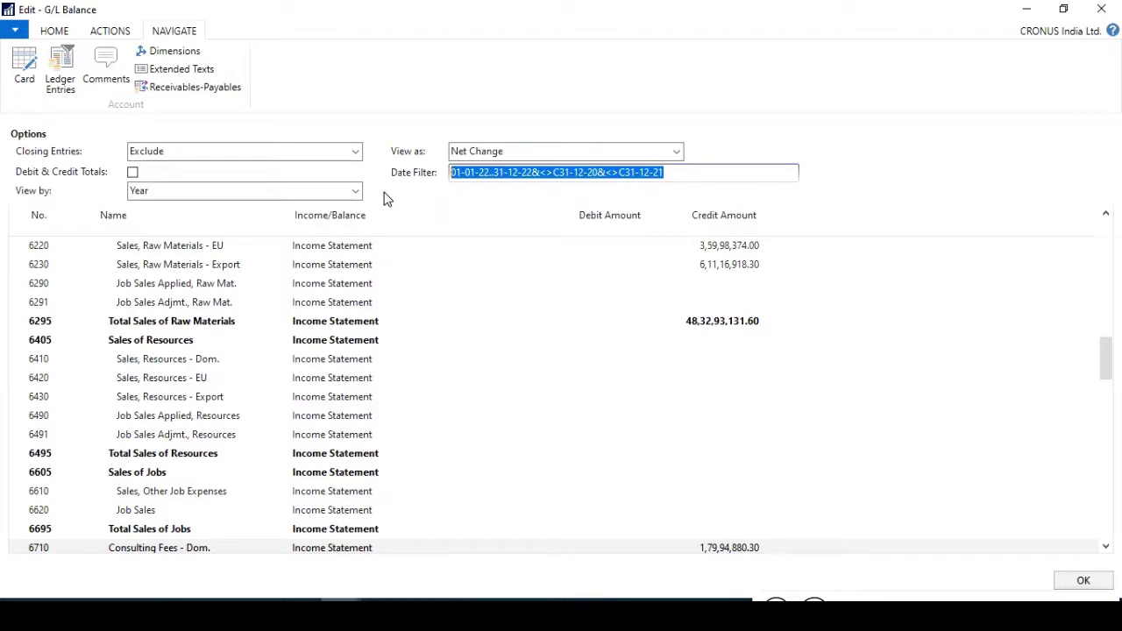
{"action": "type", "text": "0"}
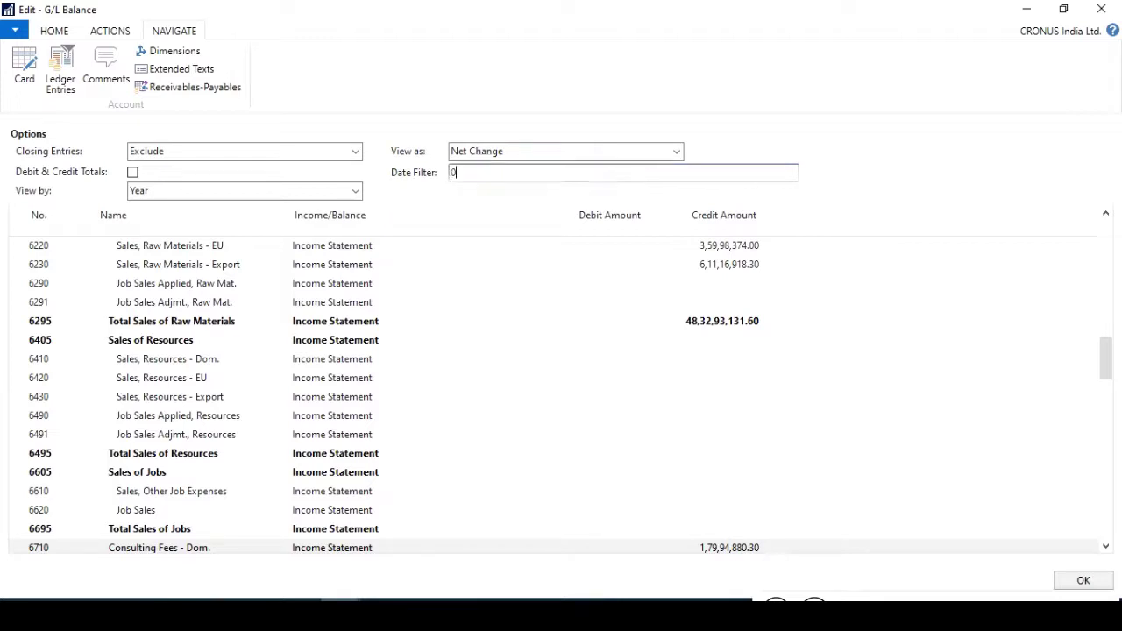
{"action": "type", "text": "1-04-21."}
{"action": "type", "text": ".31-"}
{"action": "type", "text": "03-"}
{"action": "type", "text": "22"}
{"action": "key", "text": "Tab"}
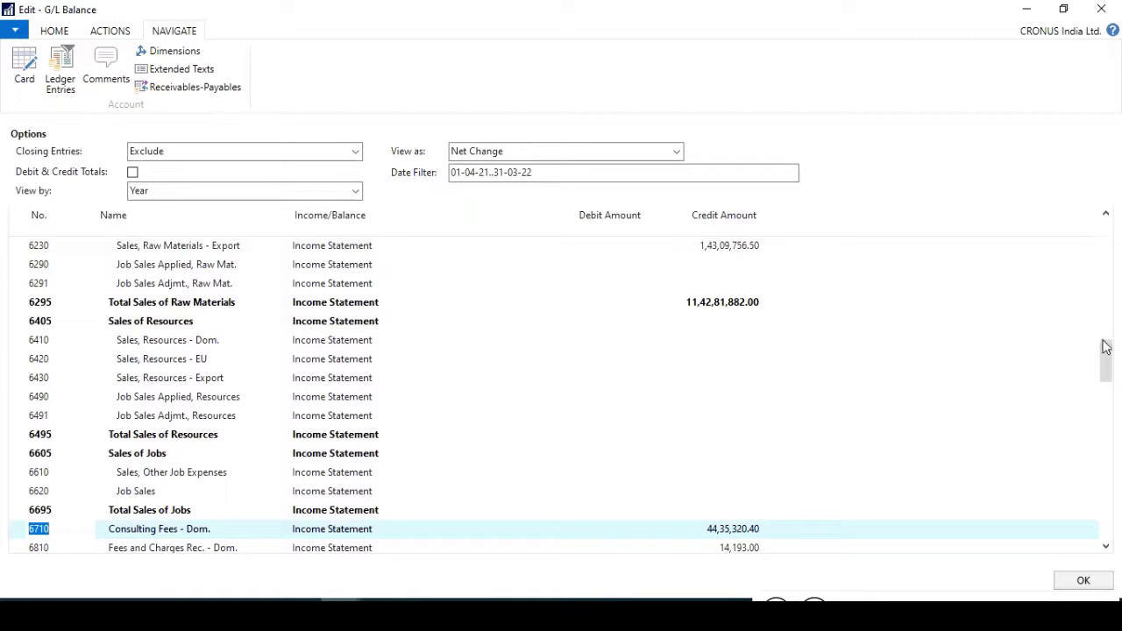
{"action": "left_click_drag", "start_coordinate": [1107, 366], "coordinate": [1107, 295]}
{"action": "left_click_drag", "start_coordinate": [1115, 252], "coordinate": [1120, 481]}
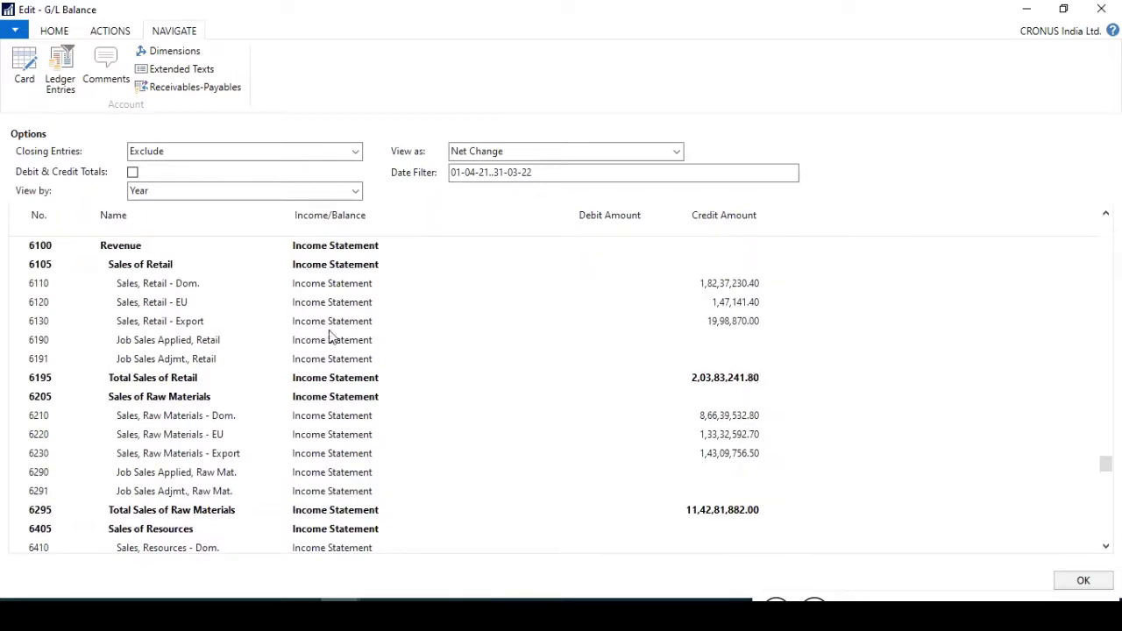
- Review the Help and Print & Send choices available for the G/L Balance page
{"action": "left_click", "coordinate": [14, 32]}
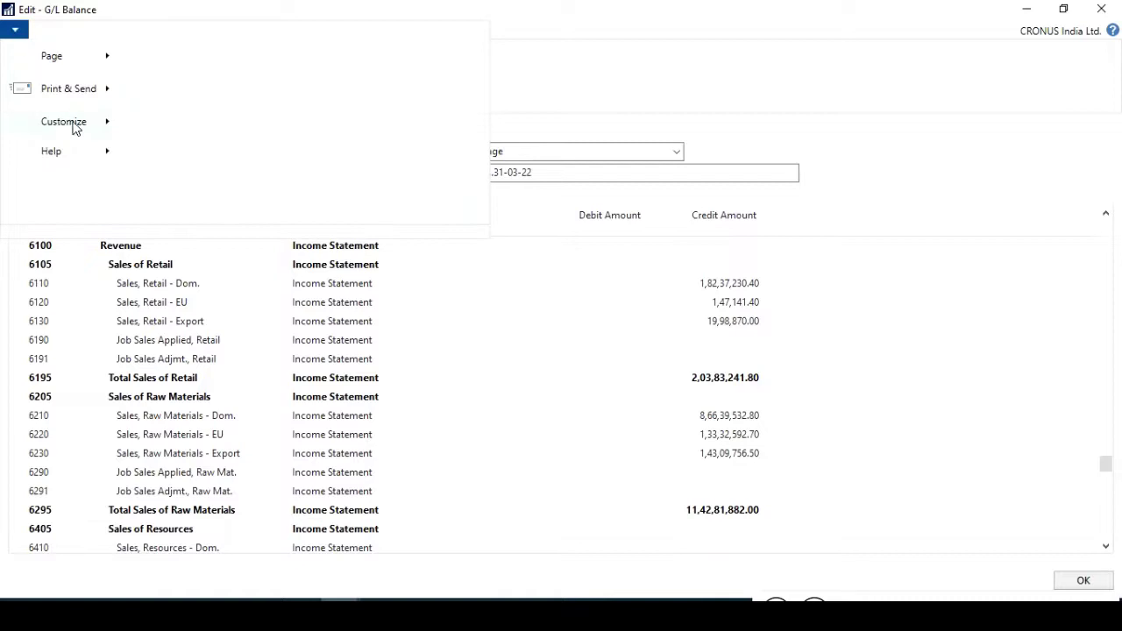
{"action": "mouse_move", "coordinate": [111, 156]}
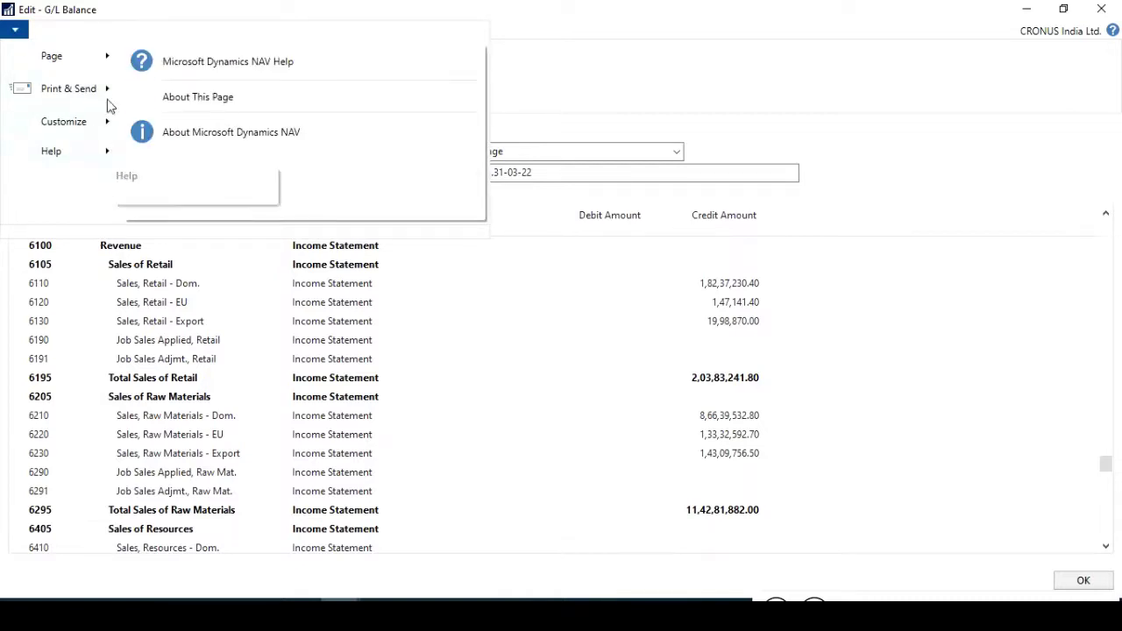
{"action": "mouse_move", "coordinate": [108, 94]}
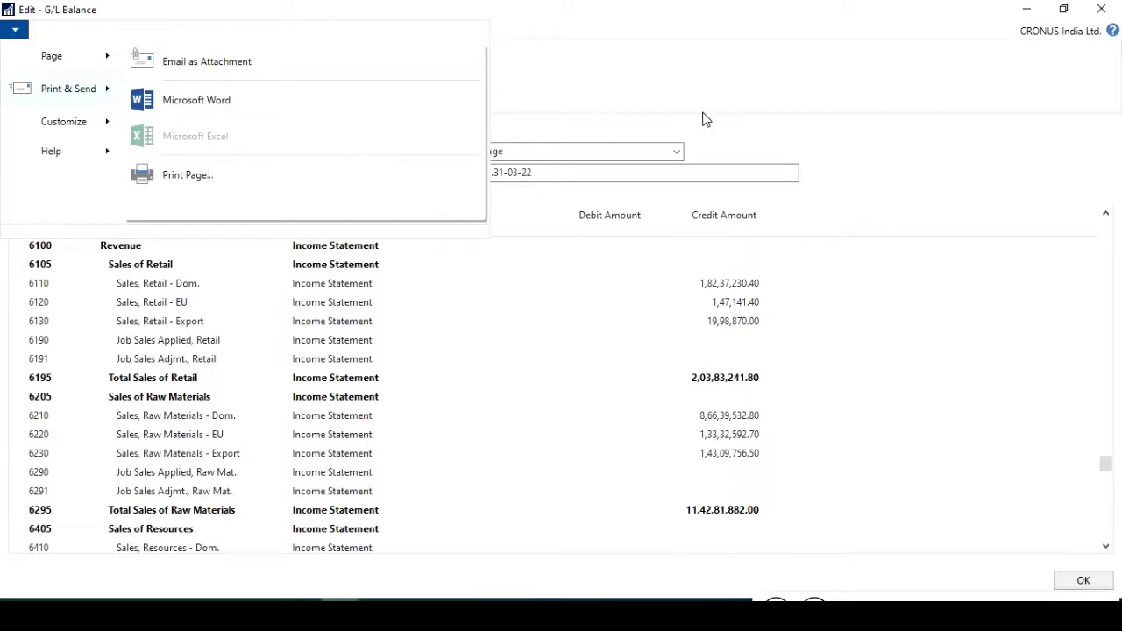
{"action": "left_click", "coordinate": [803, 115]}
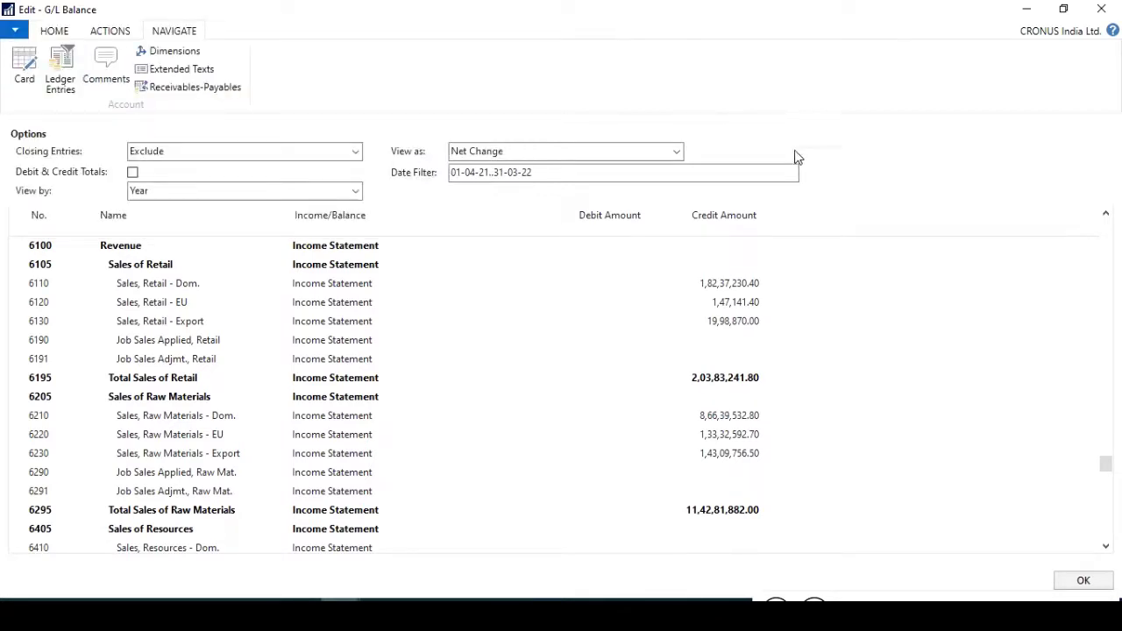
- Copy the Date Filter value, set Closing Entries to Include, and examine how the Date Filter expression handles closing dates
{"action": "left_click", "coordinate": [618, 181]}
{"action": "left_click_drag", "start_coordinate": [618, 181], "coordinate": [328, 170]}
{"action": "key", "text": "ctrl+c"}
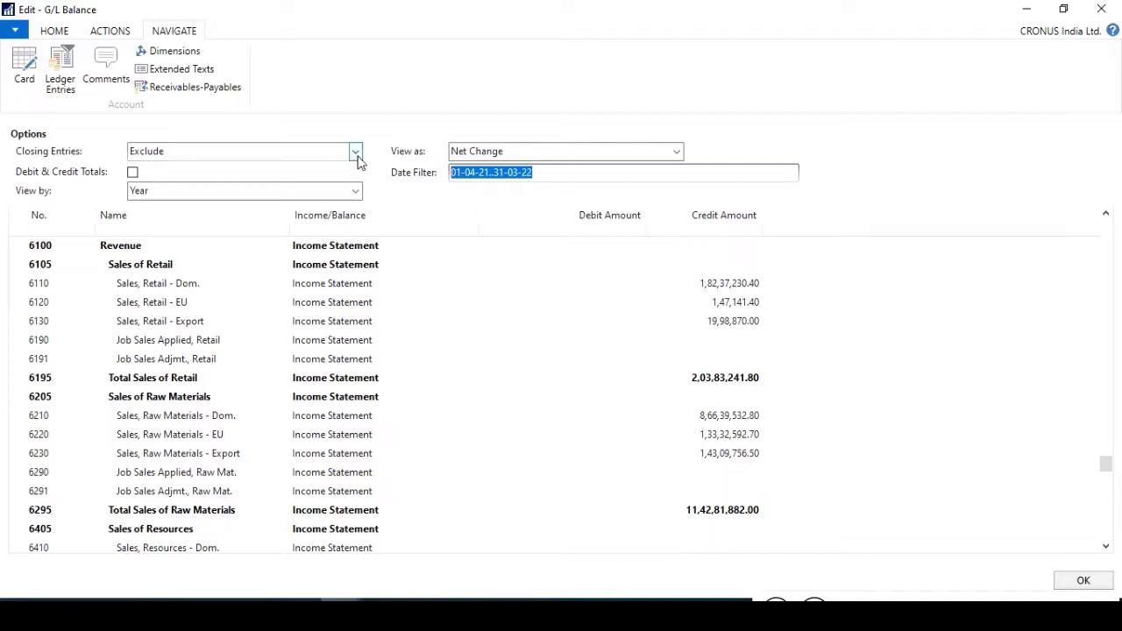
{"action": "left_click", "coordinate": [355, 154]}
{"action": "left_click", "coordinate": [205, 172]}
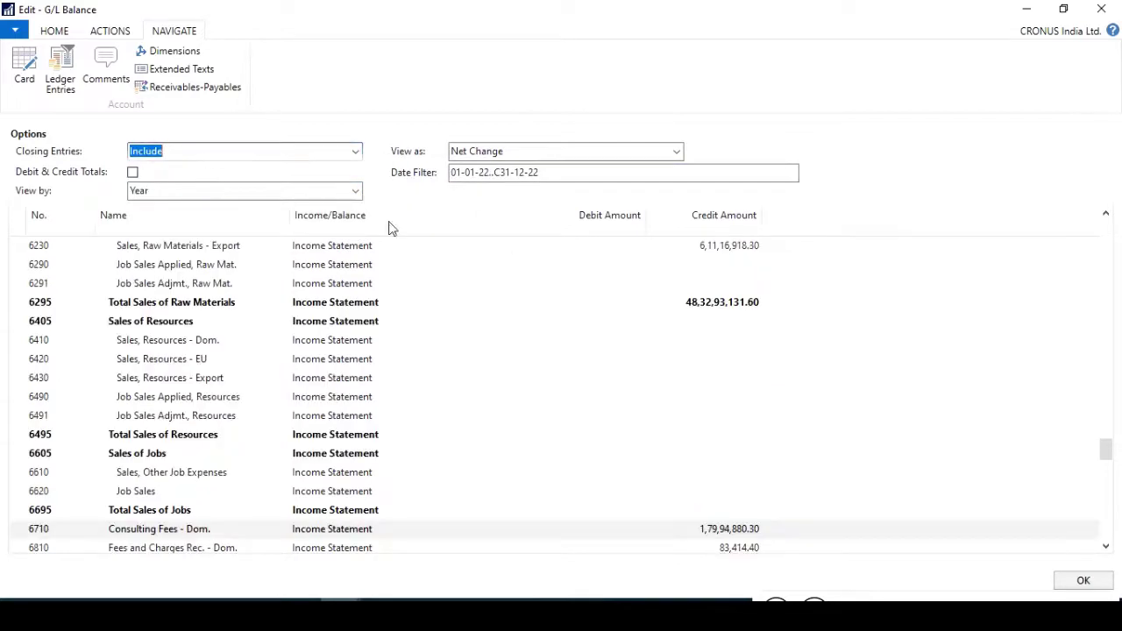
{"action": "left_click", "coordinate": [507, 179]}
{"action": "left_click_drag", "start_coordinate": [501, 180], "coordinate": [494, 180]}
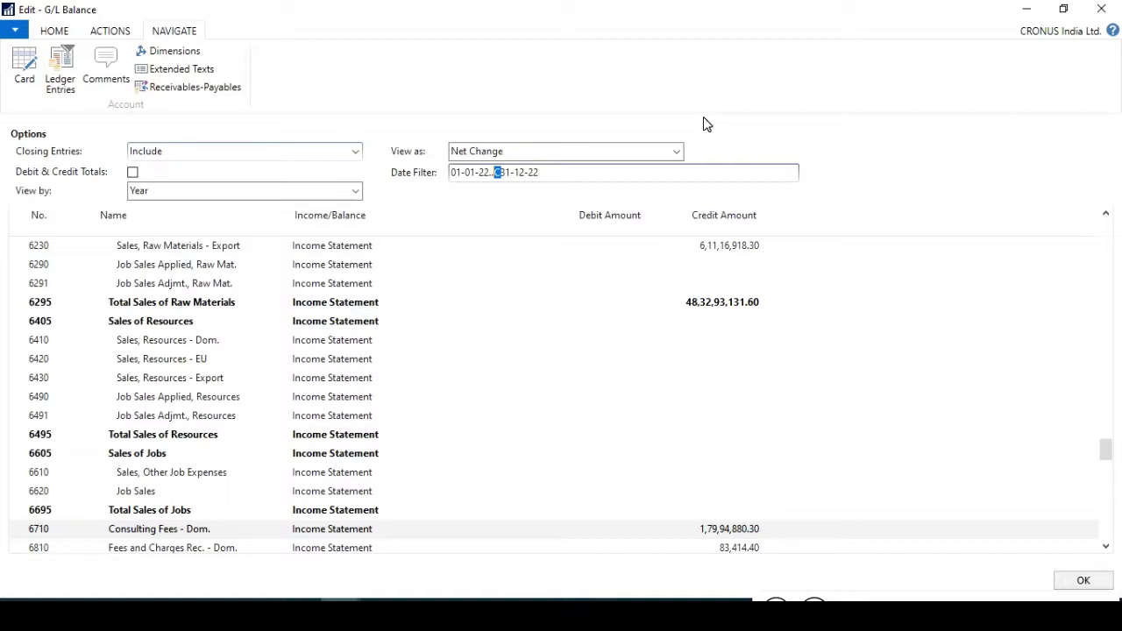
{"action": "left_click_drag", "start_coordinate": [650, 183], "coordinate": [443, 180]}
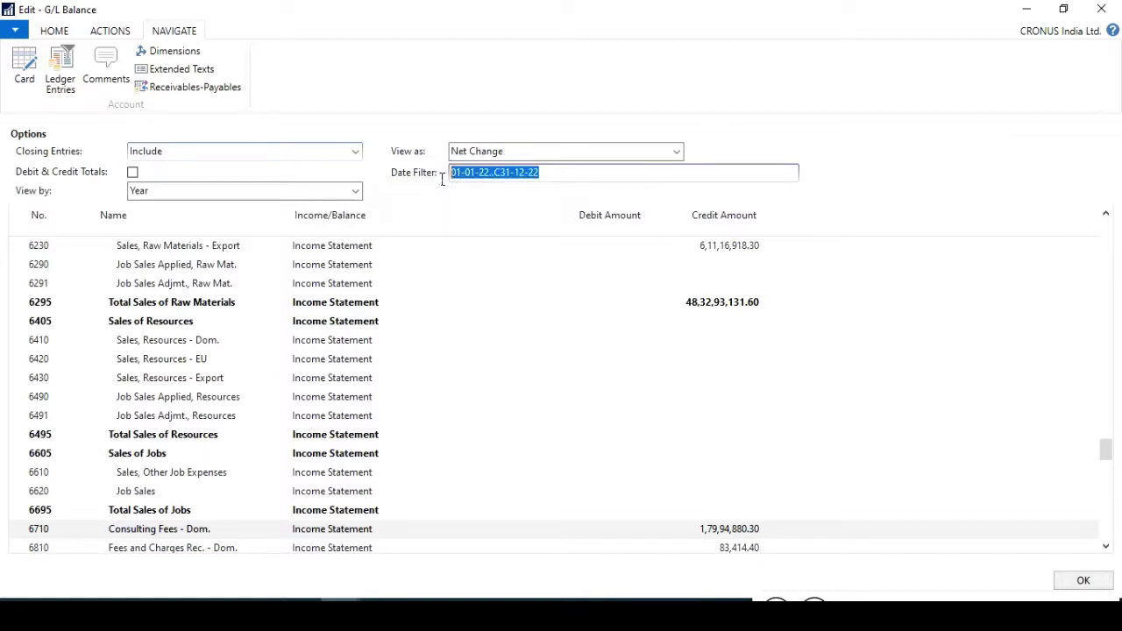
- Set Closing Entries to Exclude and review the View by and View as choices, keeping Year and Net Change
{"action": "left_click", "coordinate": [355, 152]}
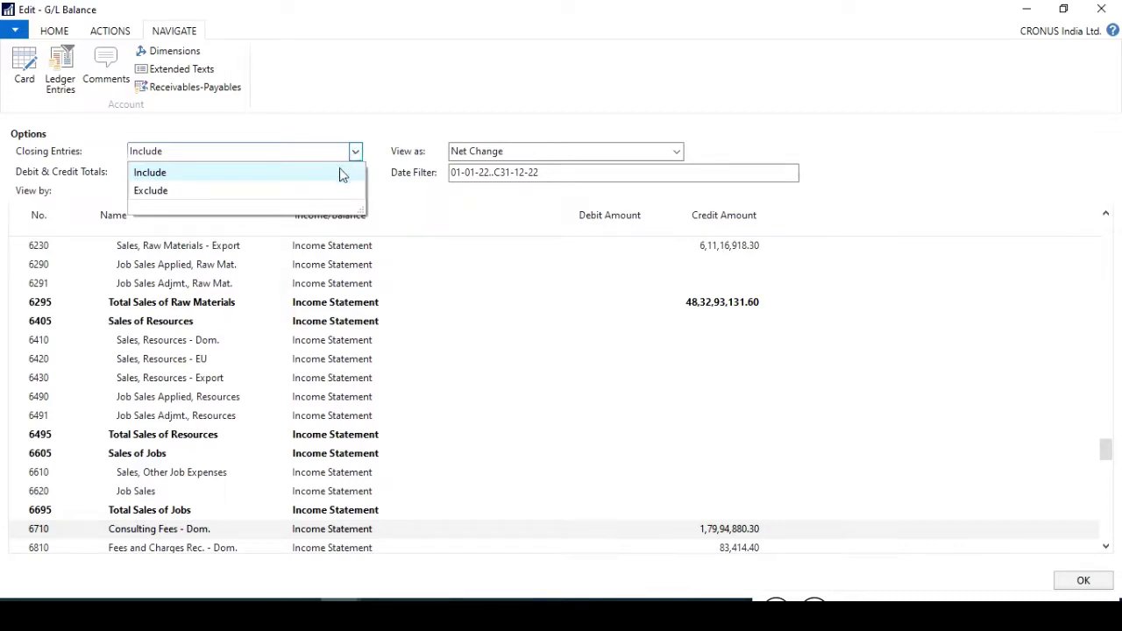
{"action": "left_click", "coordinate": [333, 193]}
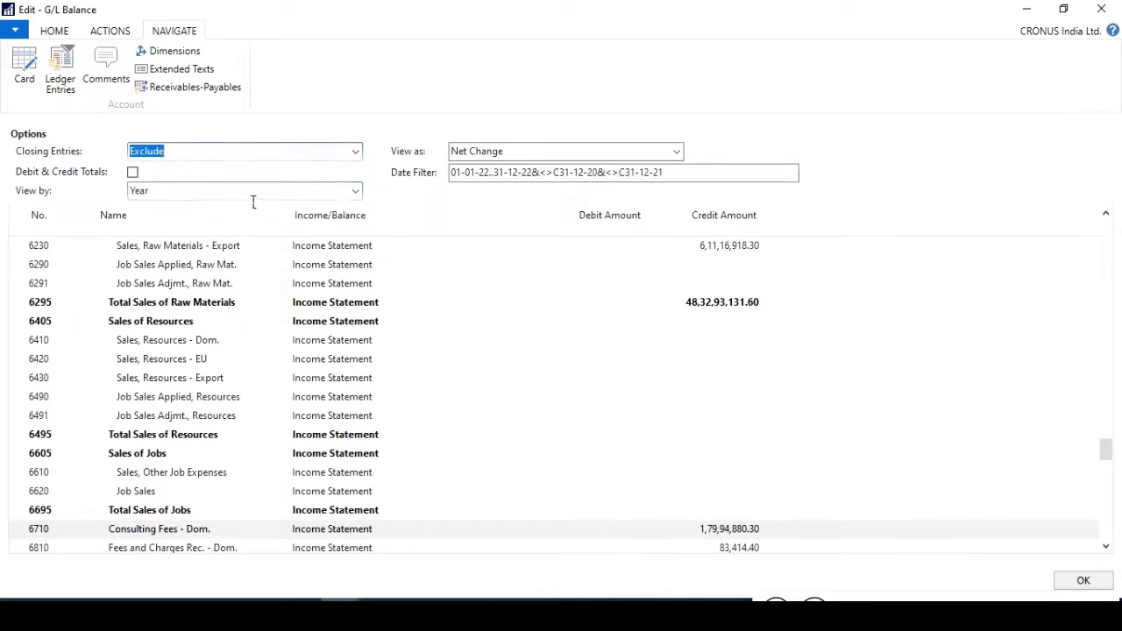
{"action": "left_click", "coordinate": [355, 192]}
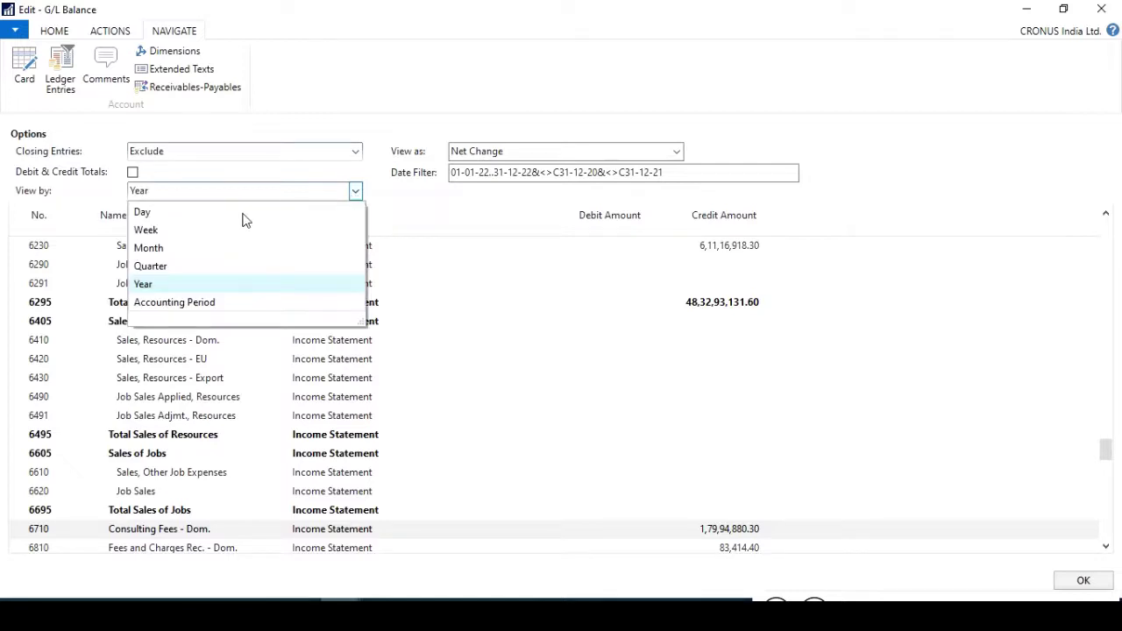
{"action": "left_click", "coordinate": [419, 241]}
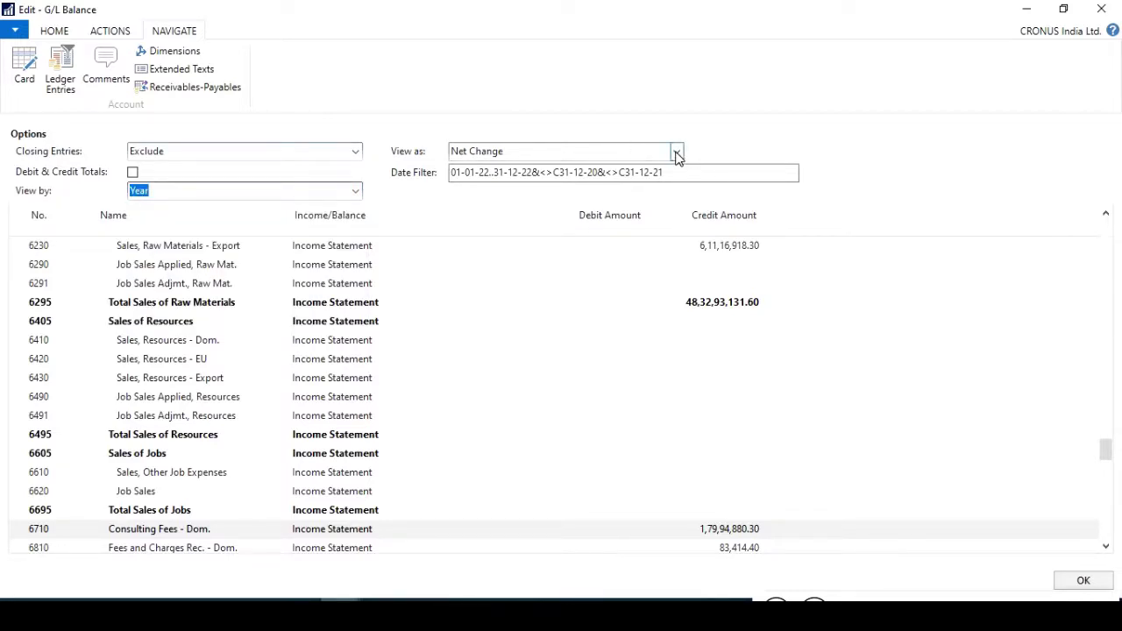
{"action": "left_click", "coordinate": [677, 155]}
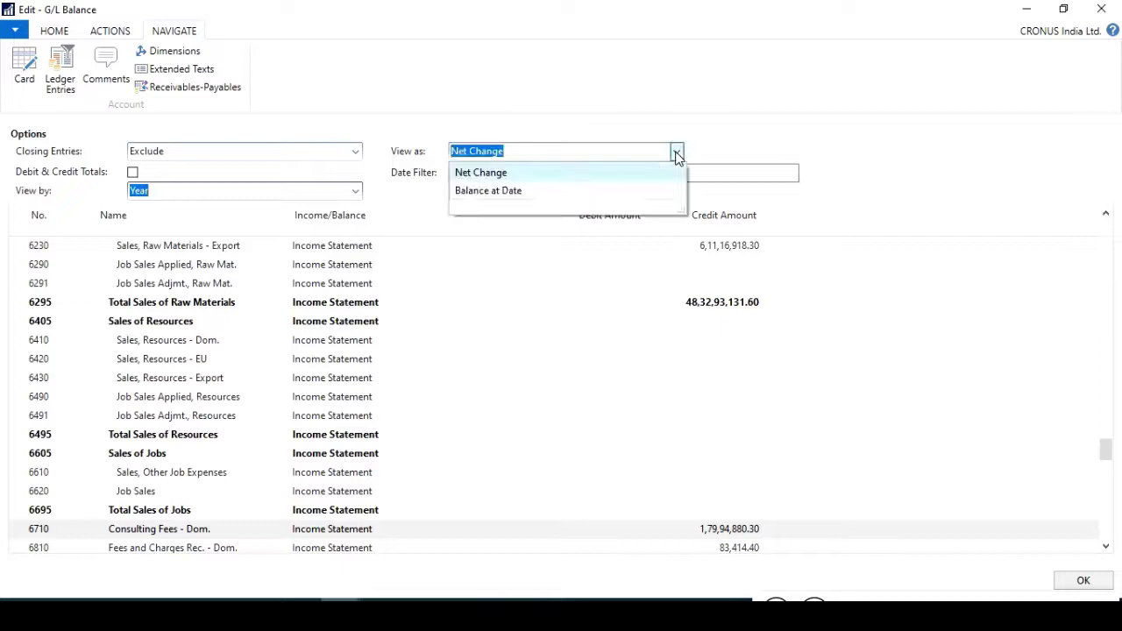
{"action": "left_click", "coordinate": [786, 82]}
{"action": "left_click", "coordinate": [531, 156]}
- Replace the Date Filter with the copied range 01-04-21..31-03-22
{"action": "left_click", "coordinate": [699, 173]}
{"action": "left_click_drag", "start_coordinate": [699, 178], "coordinate": [374, 175]}
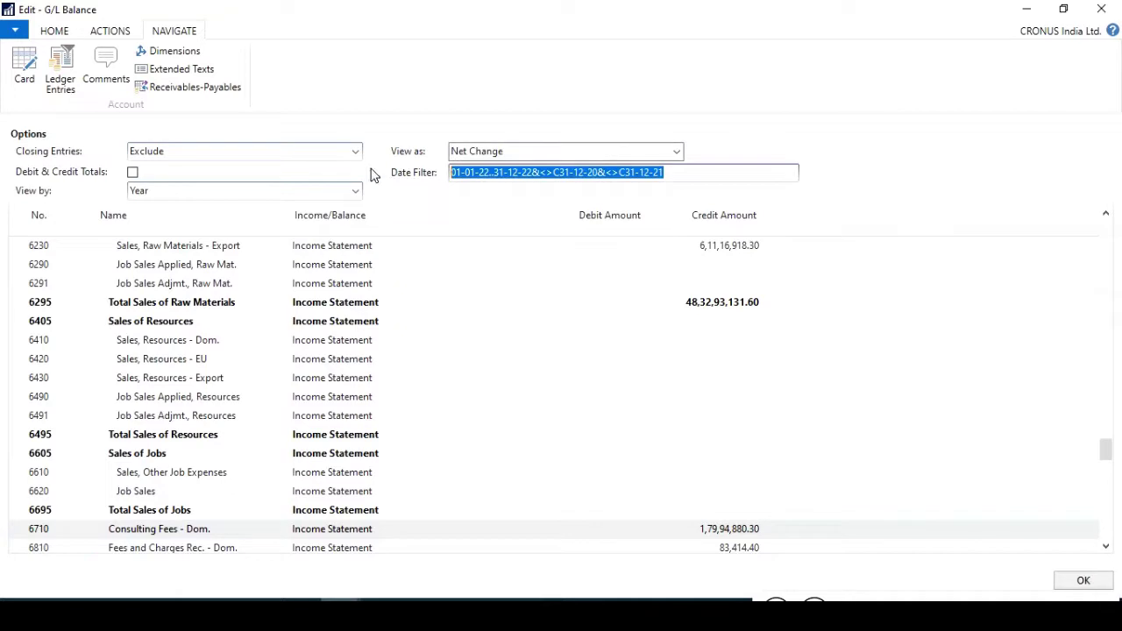
{"action": "key", "text": "ctrl+v"}
{"action": "key", "text": "Tab"}
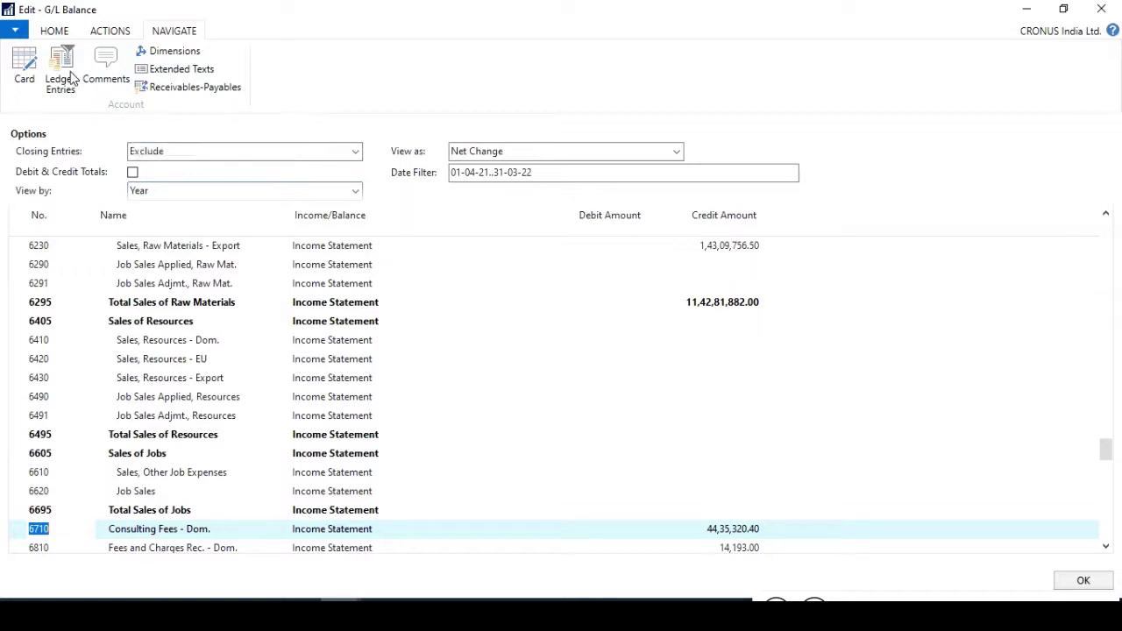
- Examine the ledger entries and G/L dimension overview for Sales, Raw Materials - Export, and return to G/L Balance
{"action": "left_click", "coordinate": [226, 249]}
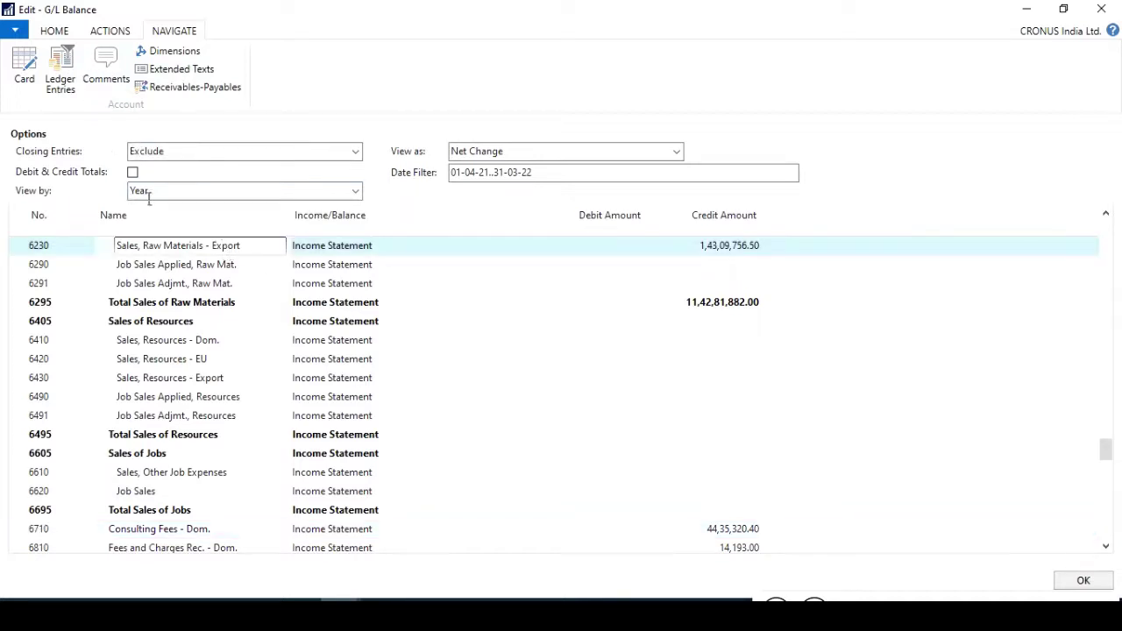
{"action": "left_click", "coordinate": [62, 79]}
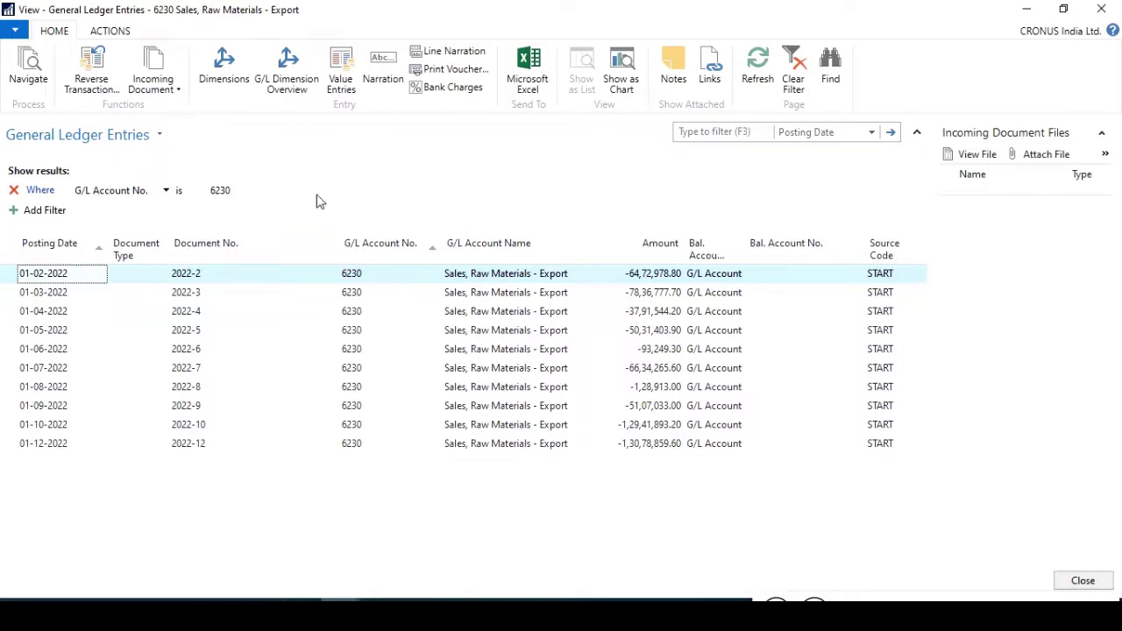
{"action": "left_click", "coordinate": [289, 83]}
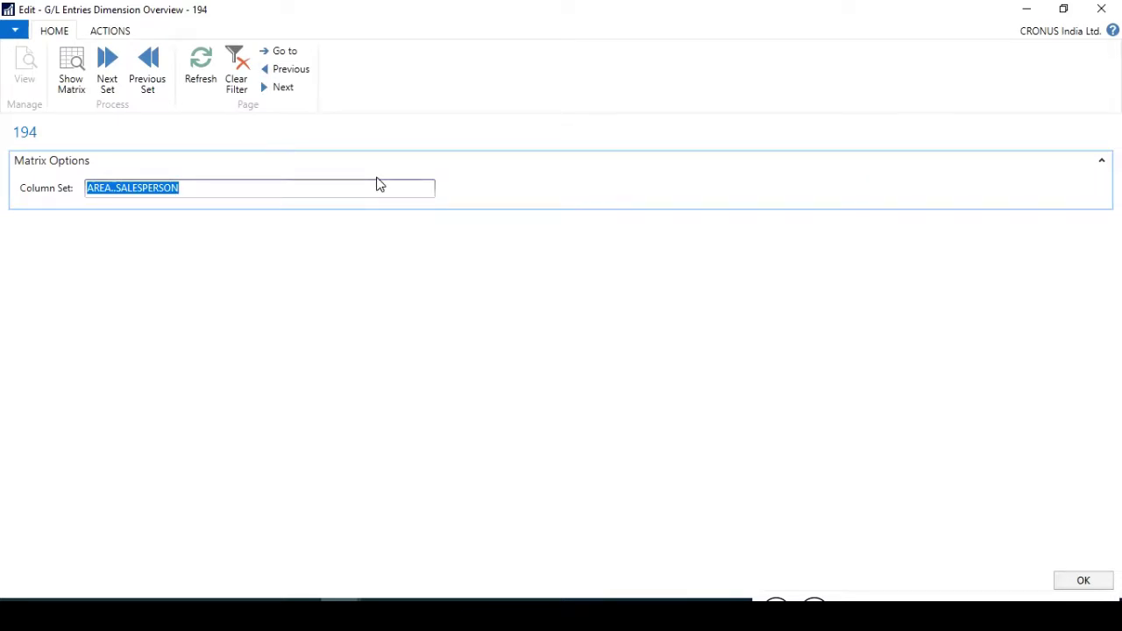
{"action": "left_click", "coordinate": [1101, 9]}
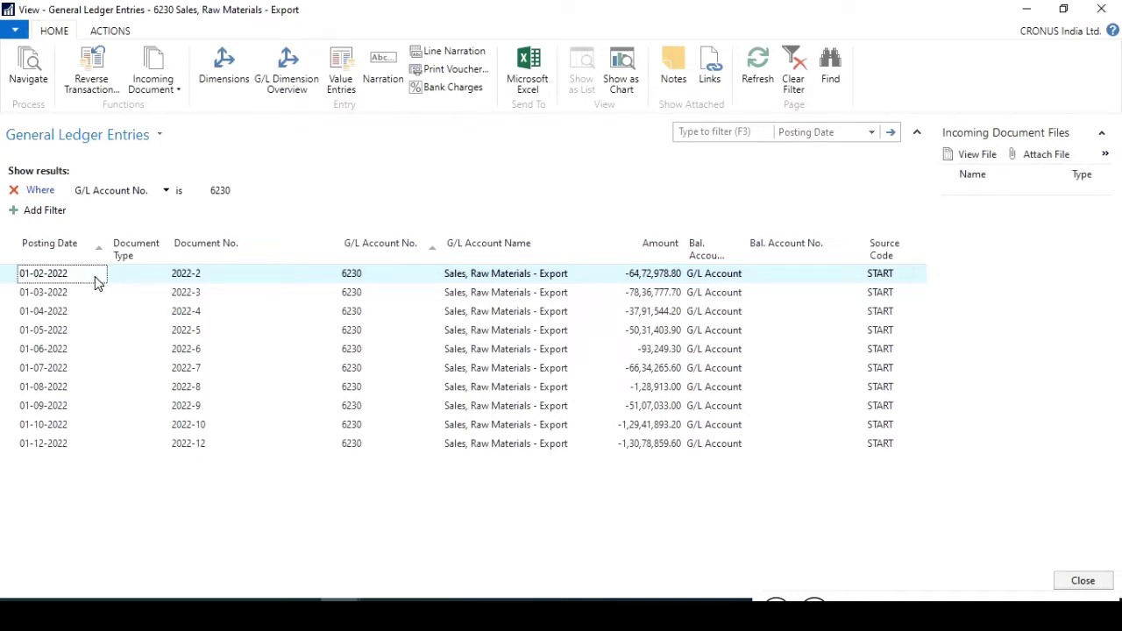
{"action": "left_click", "coordinate": [397, 303]}
{"action": "left_click", "coordinate": [1101, 9]}
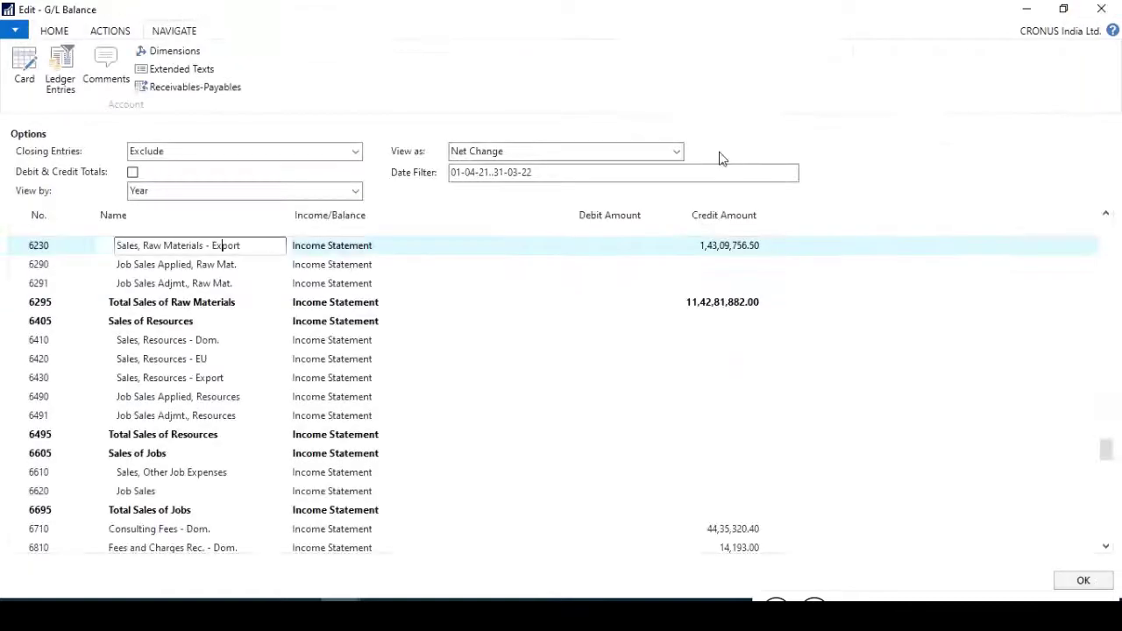
- View the default dimensions of Sales, Raw Materials - Export, and recheck its ledger entries' dimension overview
{"action": "left_click", "coordinate": [163, 51]}
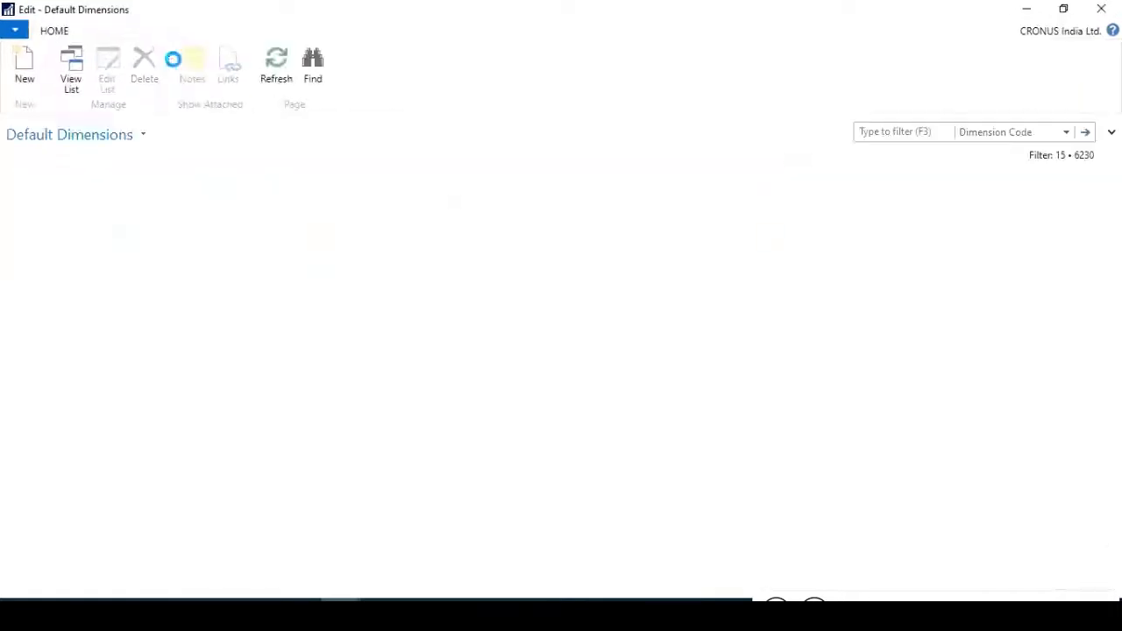
{"action": "left_click", "coordinate": [1101, 9]}
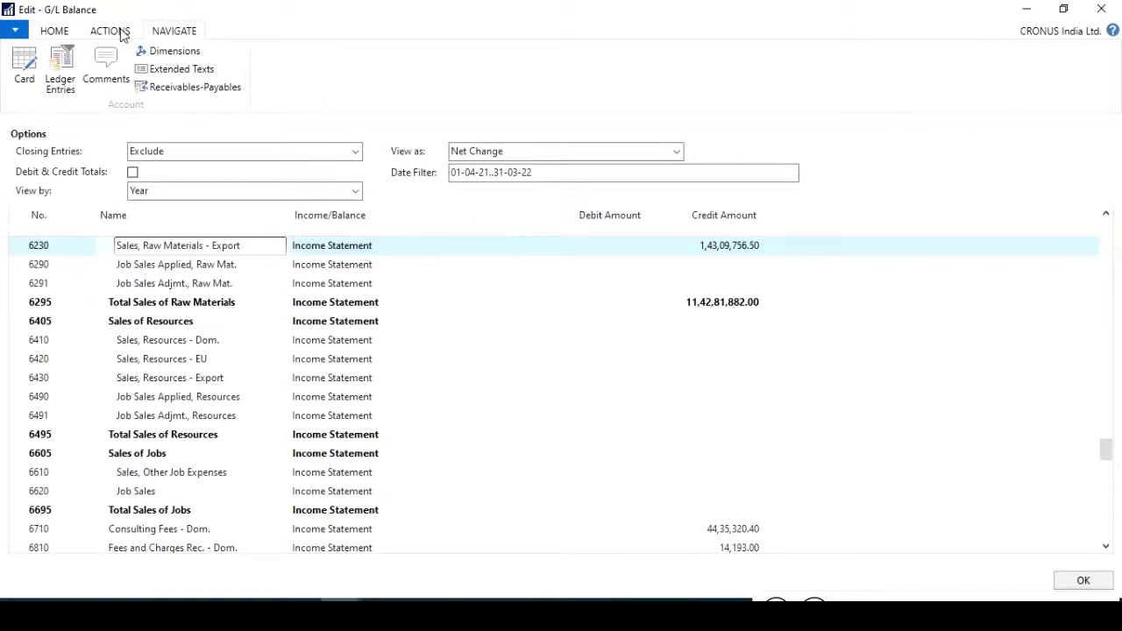
{"action": "left_click", "coordinate": [63, 77]}
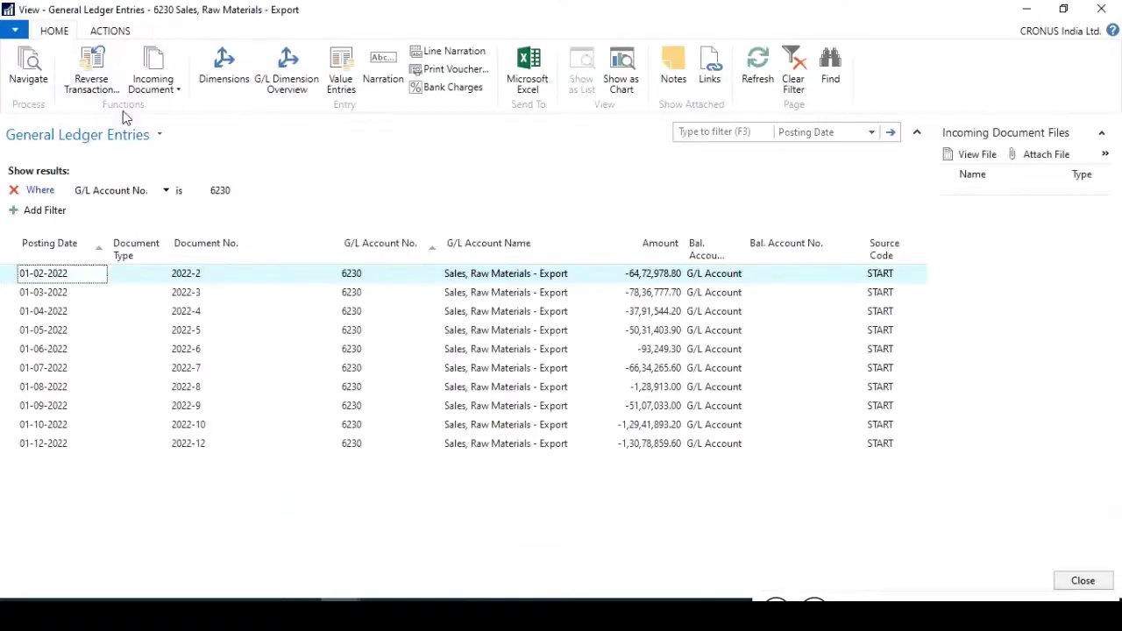
{"action": "left_click", "coordinate": [288, 93]}
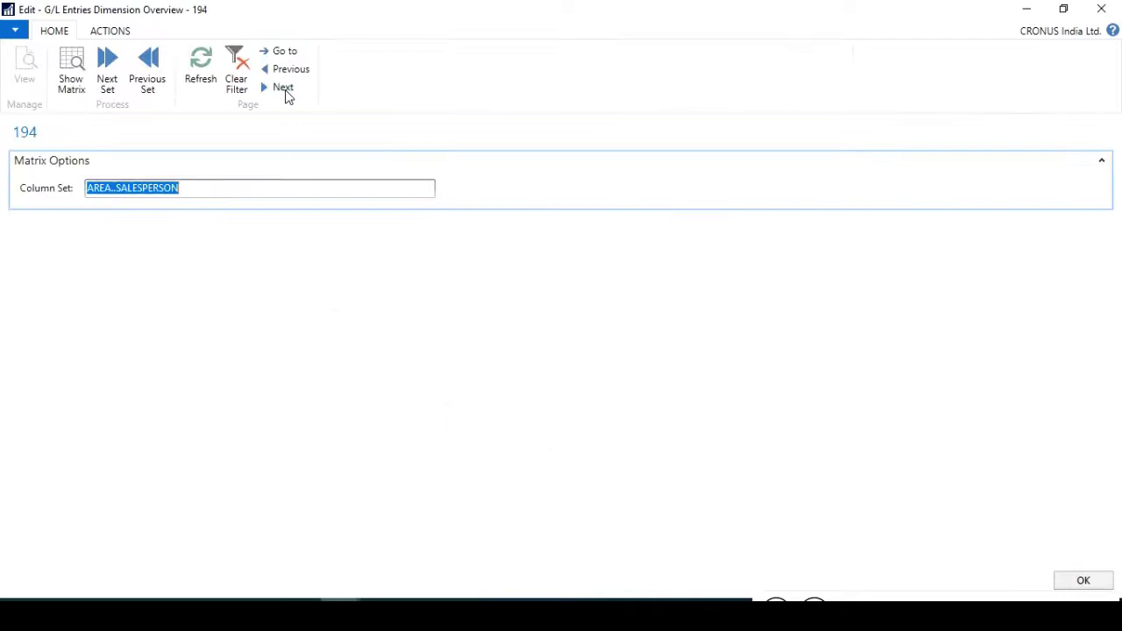
{"action": "left_click", "coordinate": [1101, 9]}
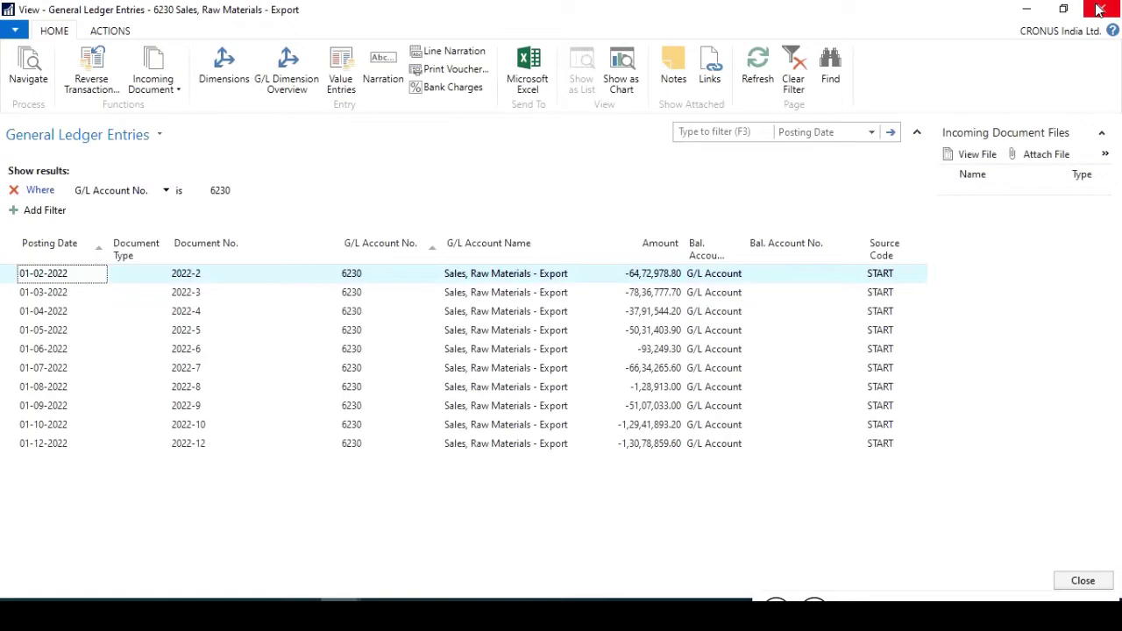
{"action": "left_click", "coordinate": [1101, 9]}
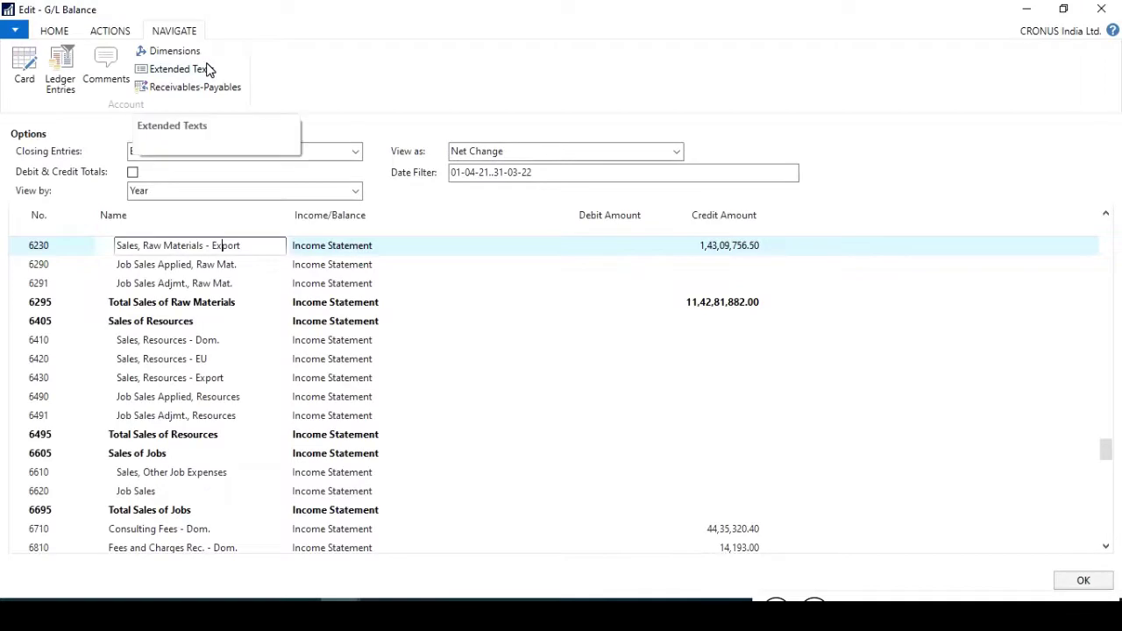
- View the comment sheet of Sales, Raw Materials - Export, and check the Print & Send formats for G/L Balance
{"action": "left_click", "coordinate": [108, 59]}
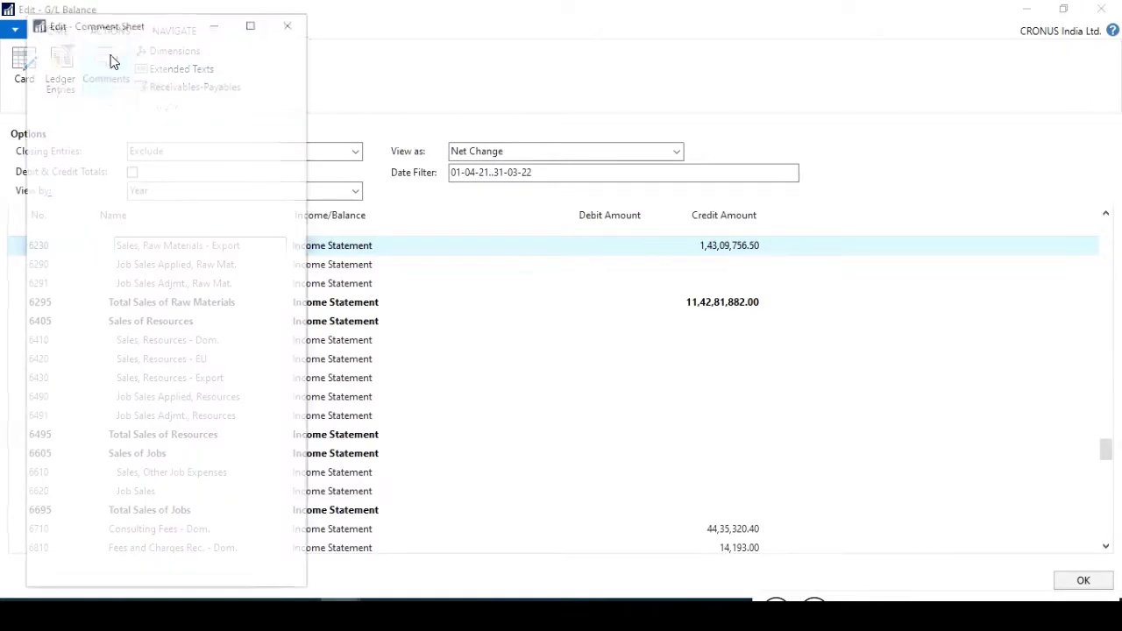
{"action": "left_click", "coordinate": [292, 23]}
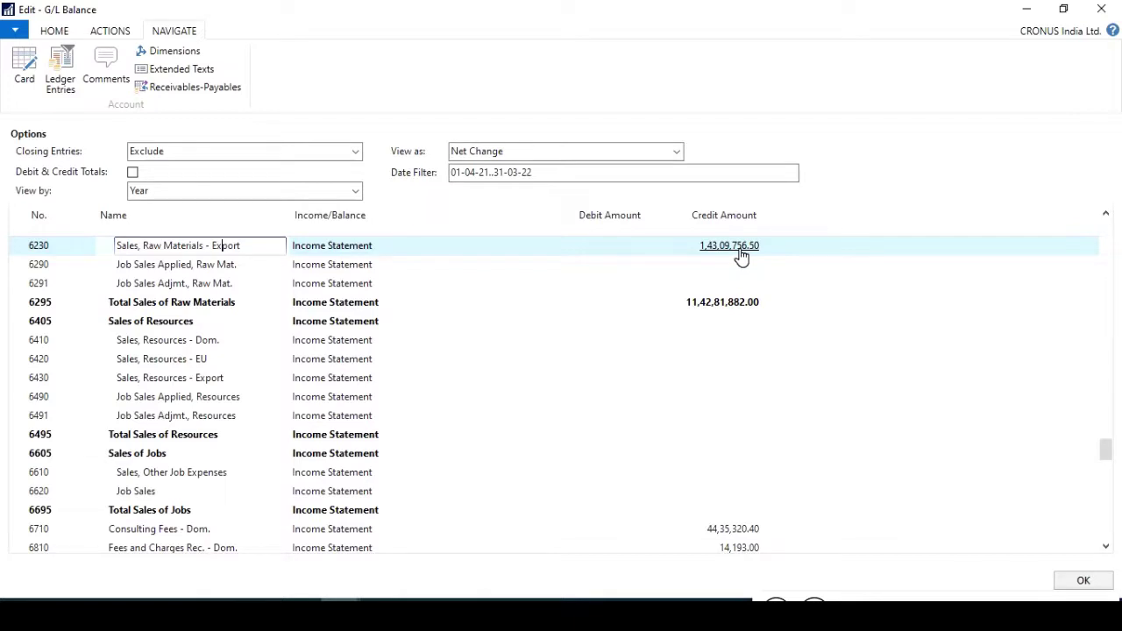
{"action": "left_click", "coordinate": [4, 33]}
{"action": "mouse_move", "coordinate": [88, 95]}
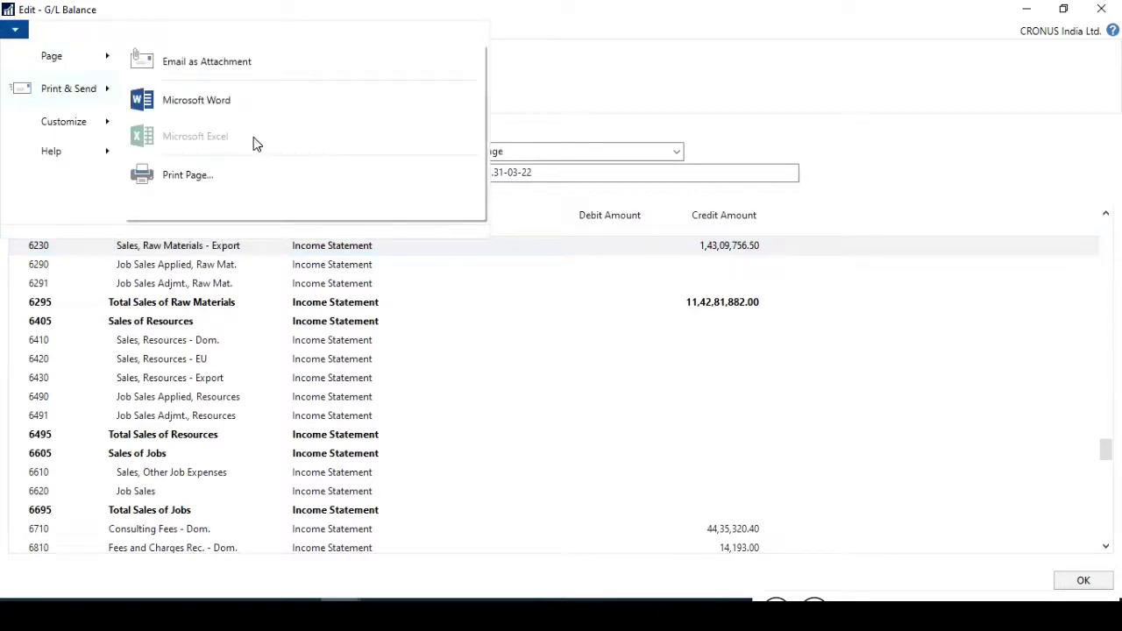
{"action": "left_click", "coordinate": [759, 55]}
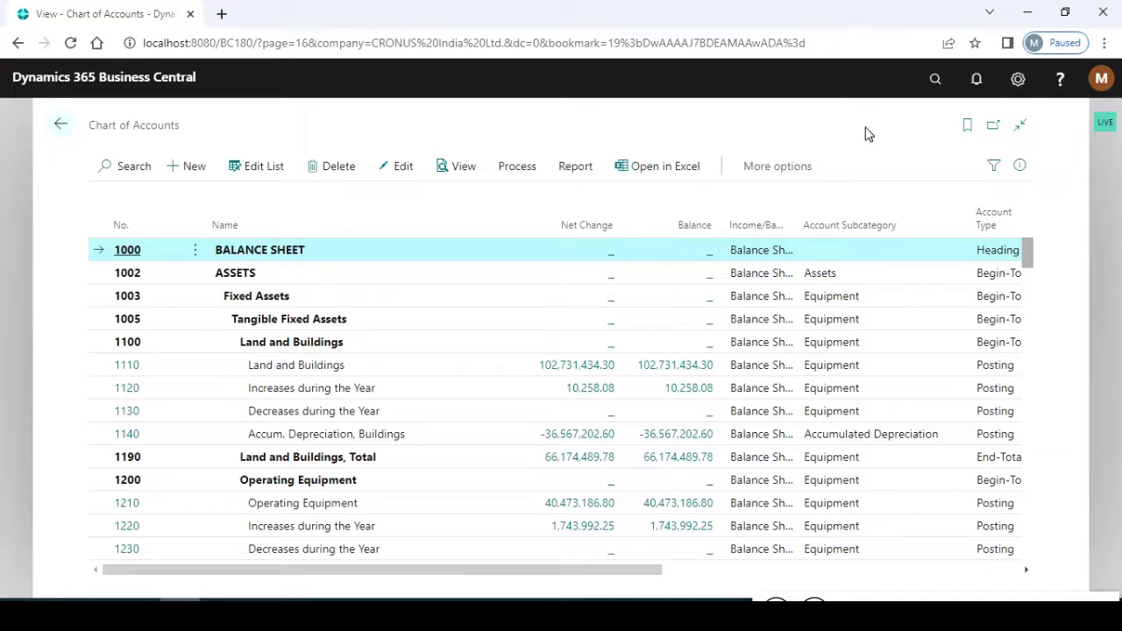
- In Dynamics 365 Business Central, open G/L Balance from the Chart of Accounts and show its extra options and filter pane
{"action": "left_click", "coordinate": [813, 167]}
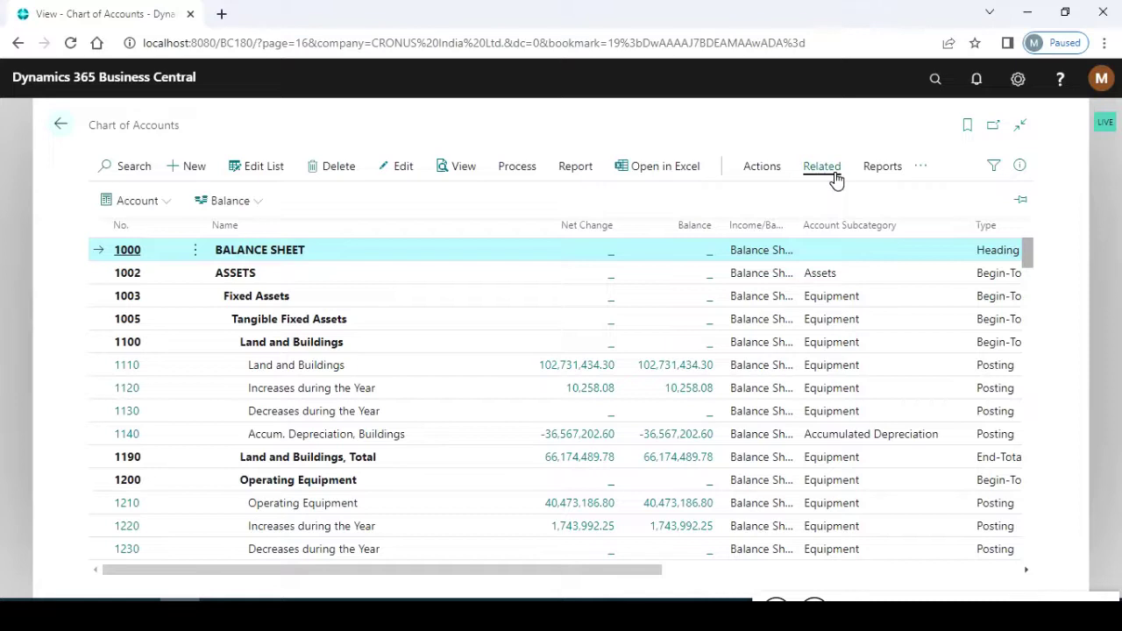
{"action": "left_click", "coordinate": [264, 202]}
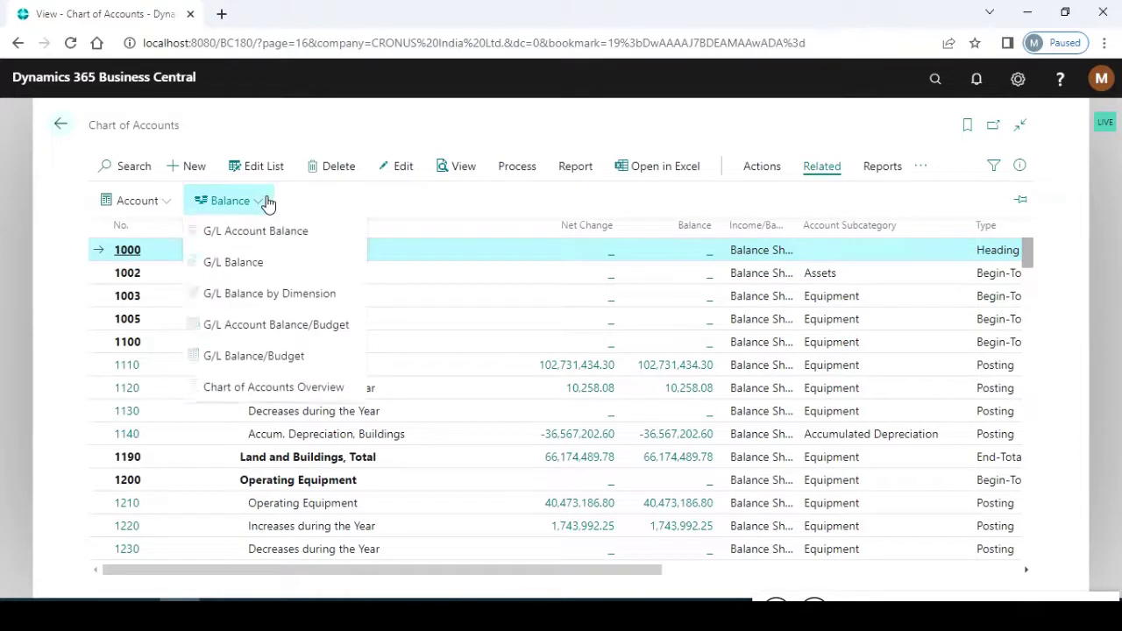
{"action": "left_click", "coordinate": [262, 265]}
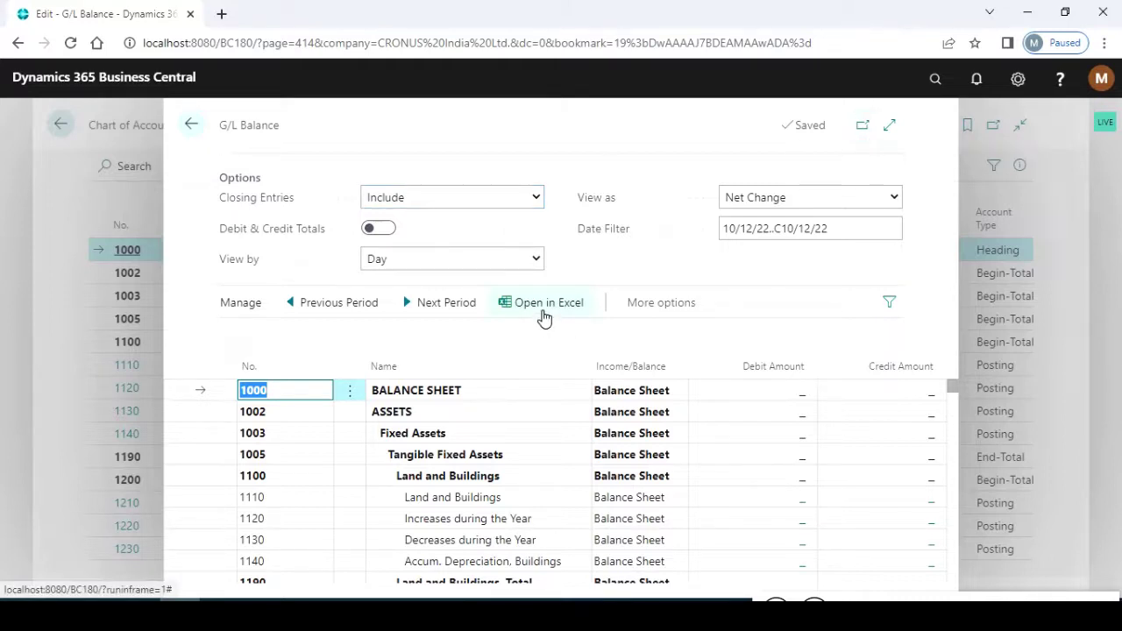
{"action": "left_click", "coordinate": [653, 316]}
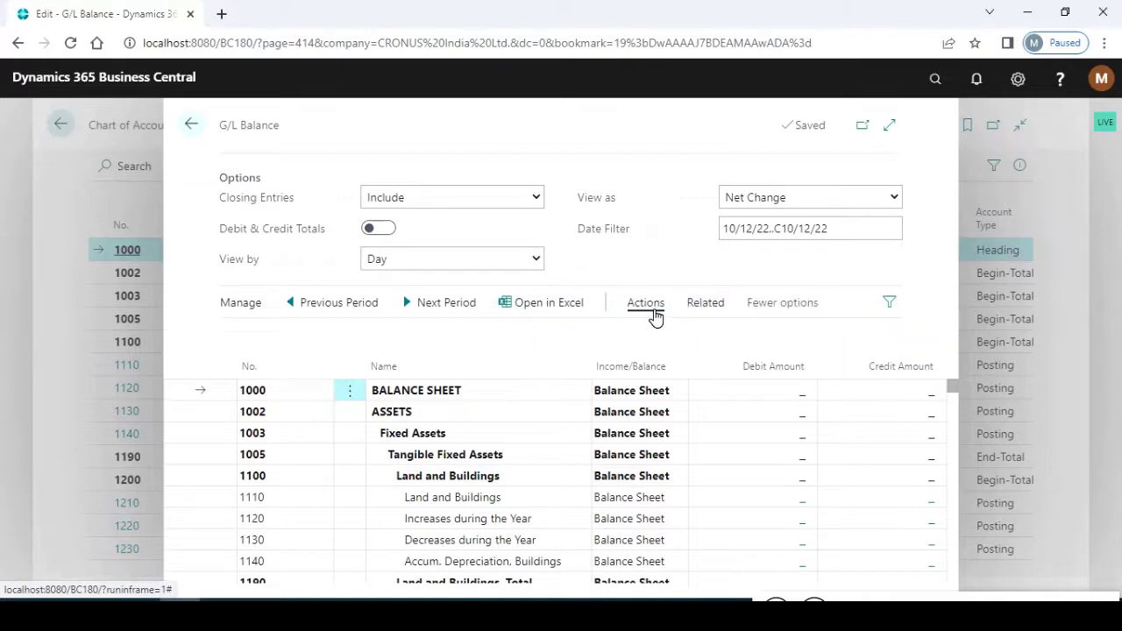
{"action": "left_click", "coordinate": [898, 309]}
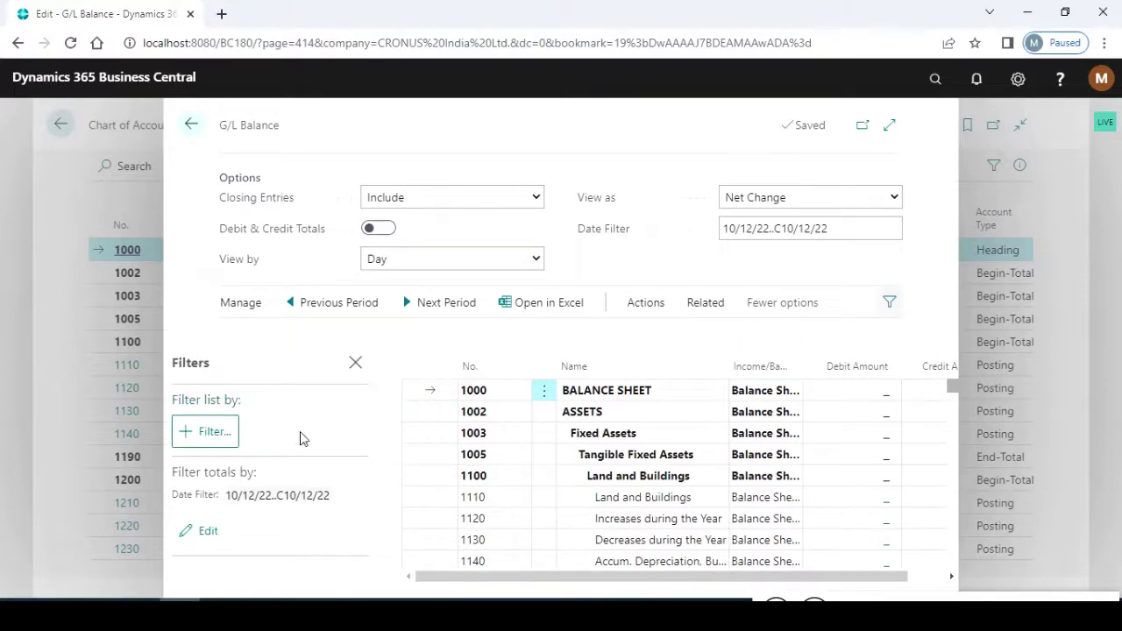
- Filter the G/L Balance list by Income/Balance so only Income Statement accounts are included
{"action": "left_click", "coordinate": [226, 441]}
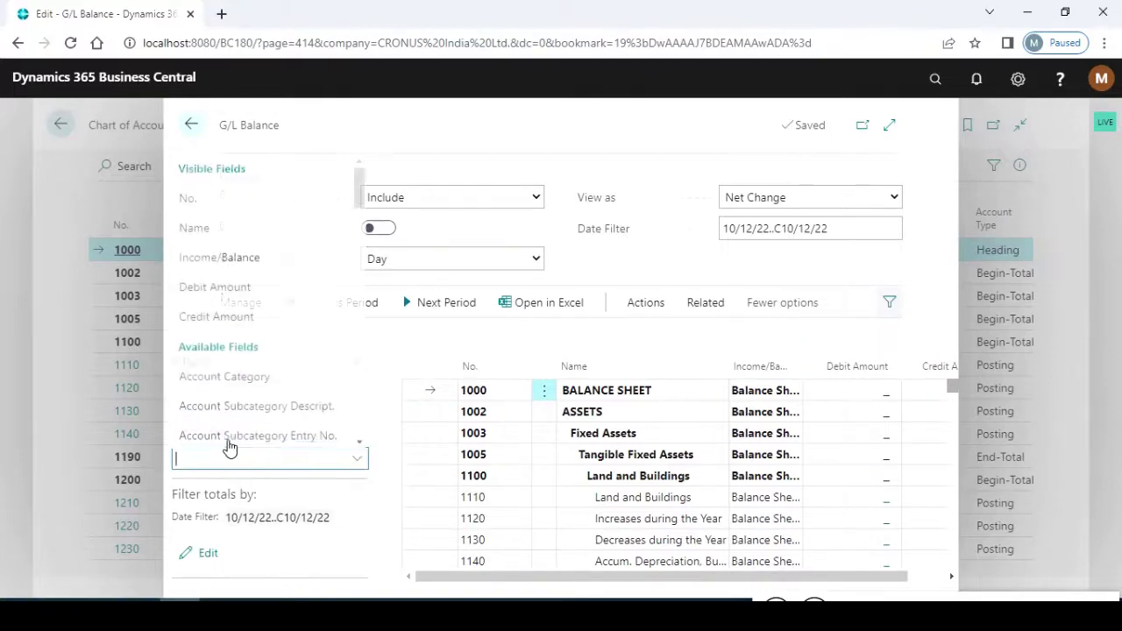
{"action": "left_click", "coordinate": [252, 258]}
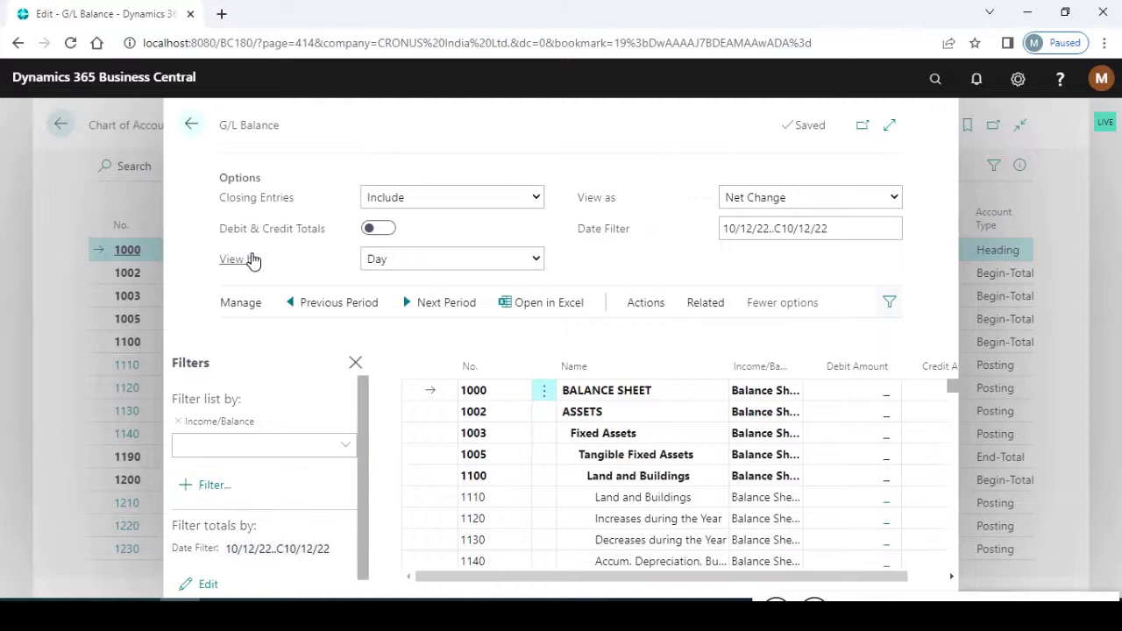
{"action": "left_click", "coordinate": [349, 446]}
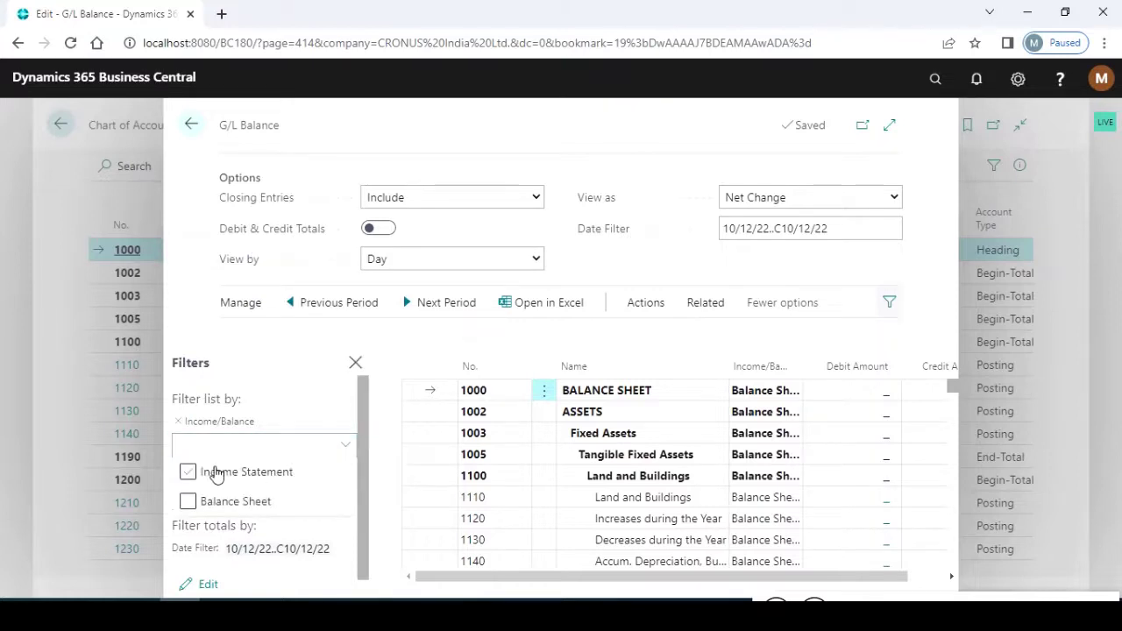
{"action": "left_click", "coordinate": [195, 473]}
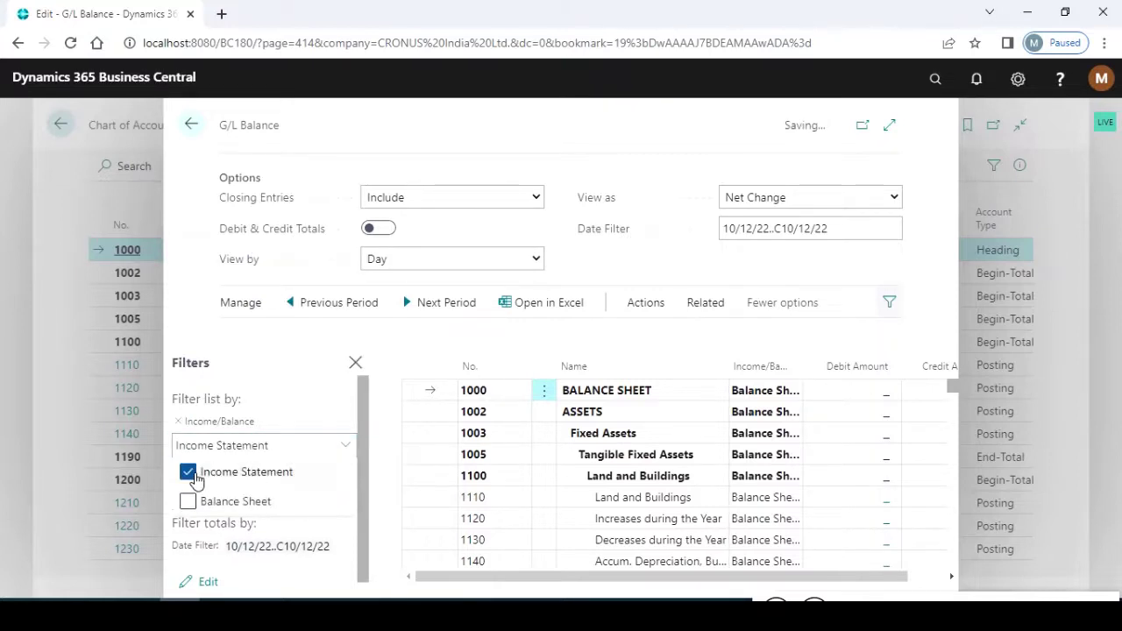
{"action": "left_click", "coordinate": [278, 366]}
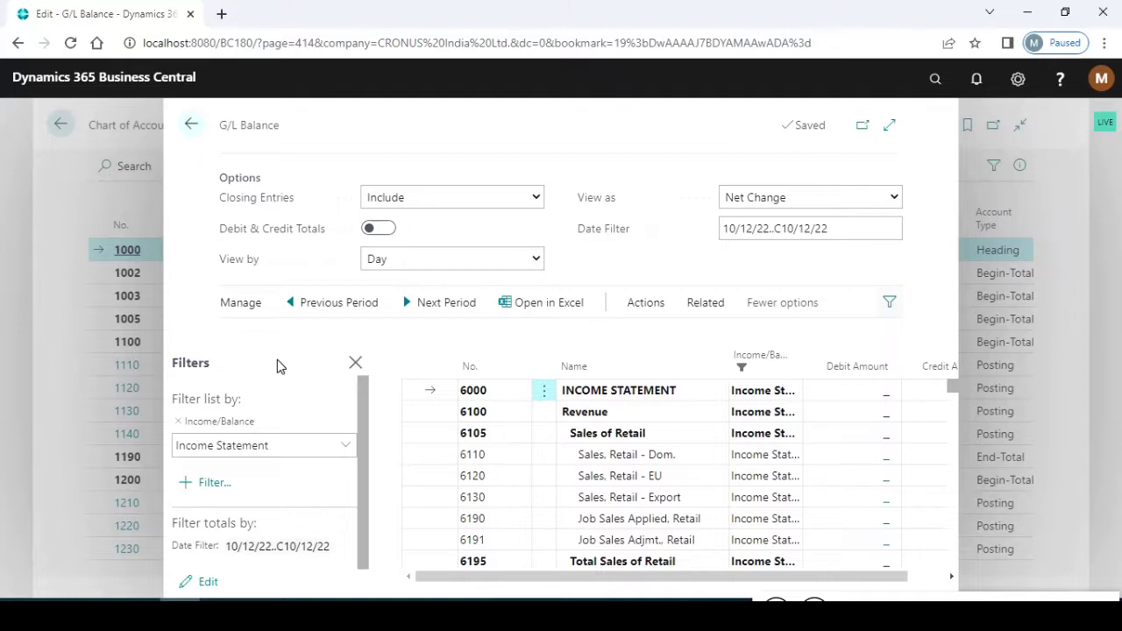
- Open the G/L Balance page in a separate window and maximize that window
{"action": "left_click_drag", "start_coordinate": [724, 229], "coordinate": [847, 232]}
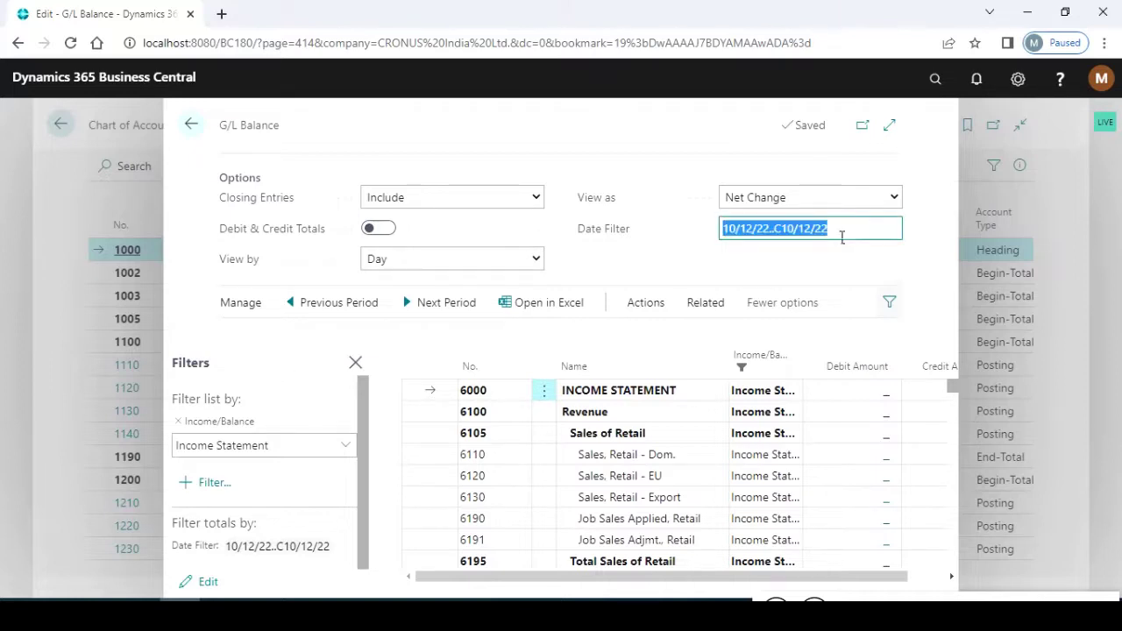
{"action": "left_click", "coordinate": [865, 128]}
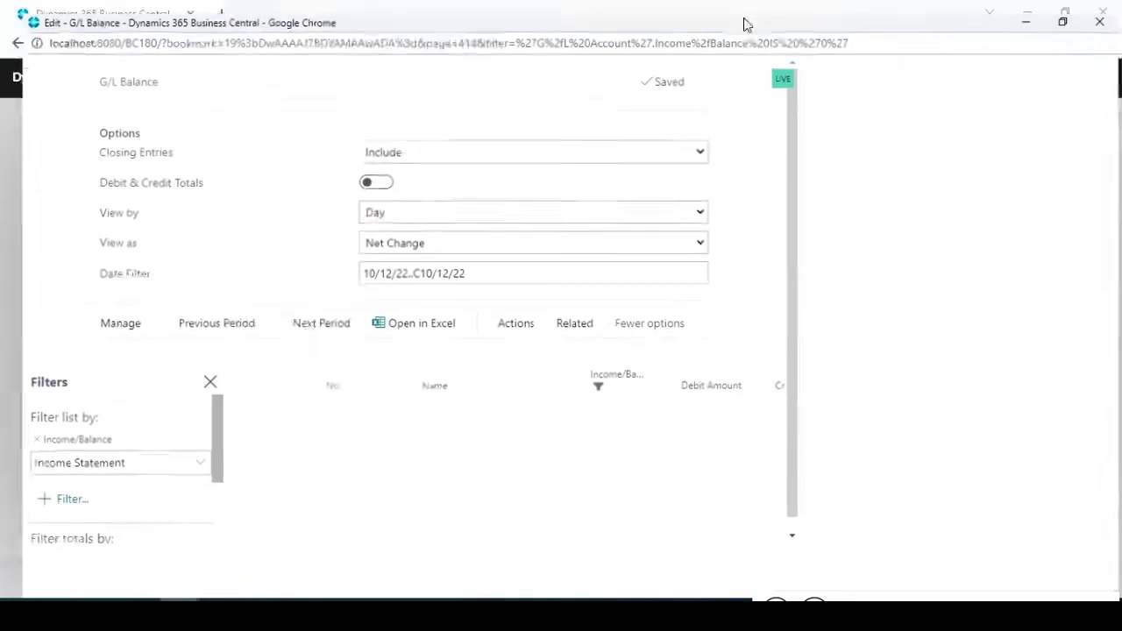
{"action": "left_click", "coordinate": [744, 15]}
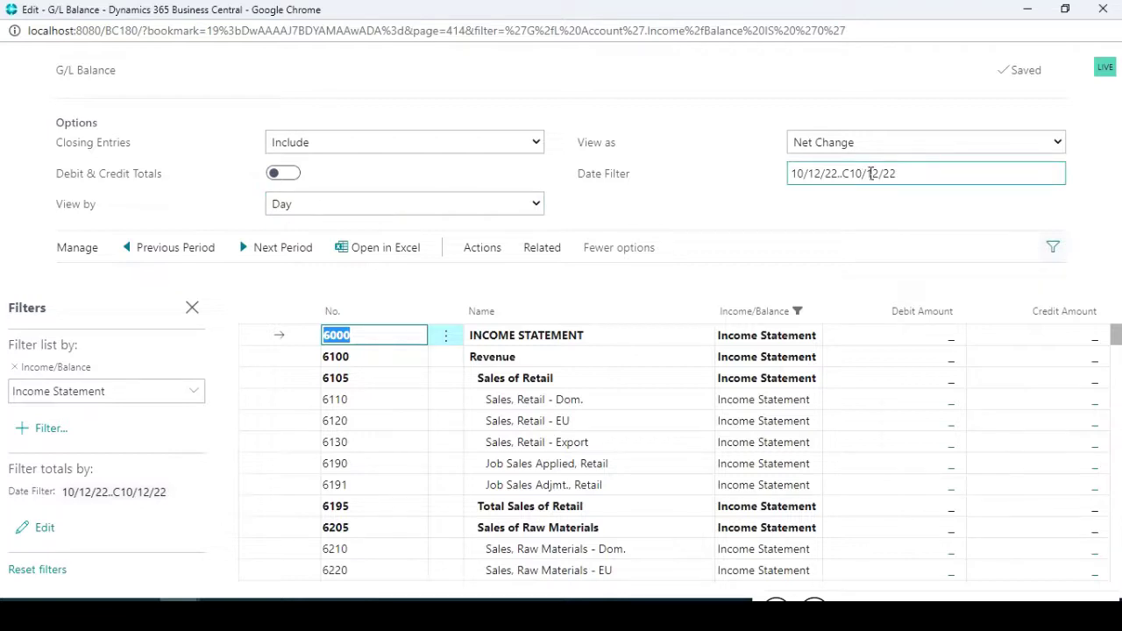
- Enter 010421..310322 as the G/L Balance date filter and look through the income statement accounts
{"action": "left_click", "coordinate": [927, 181]}
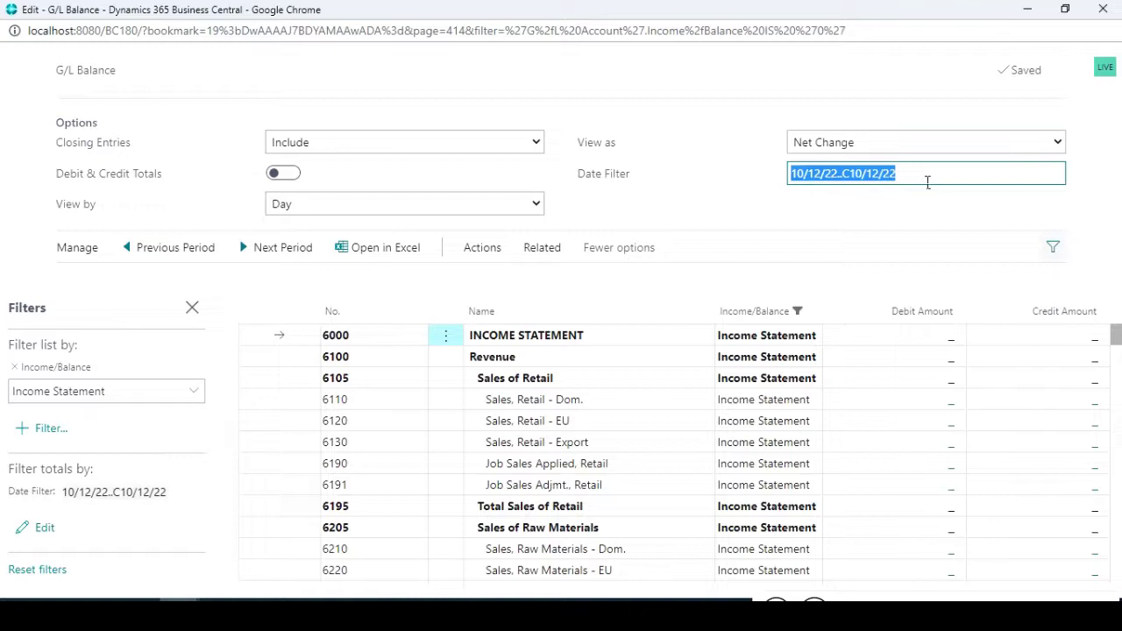
{"action": "type", "text": "0"}
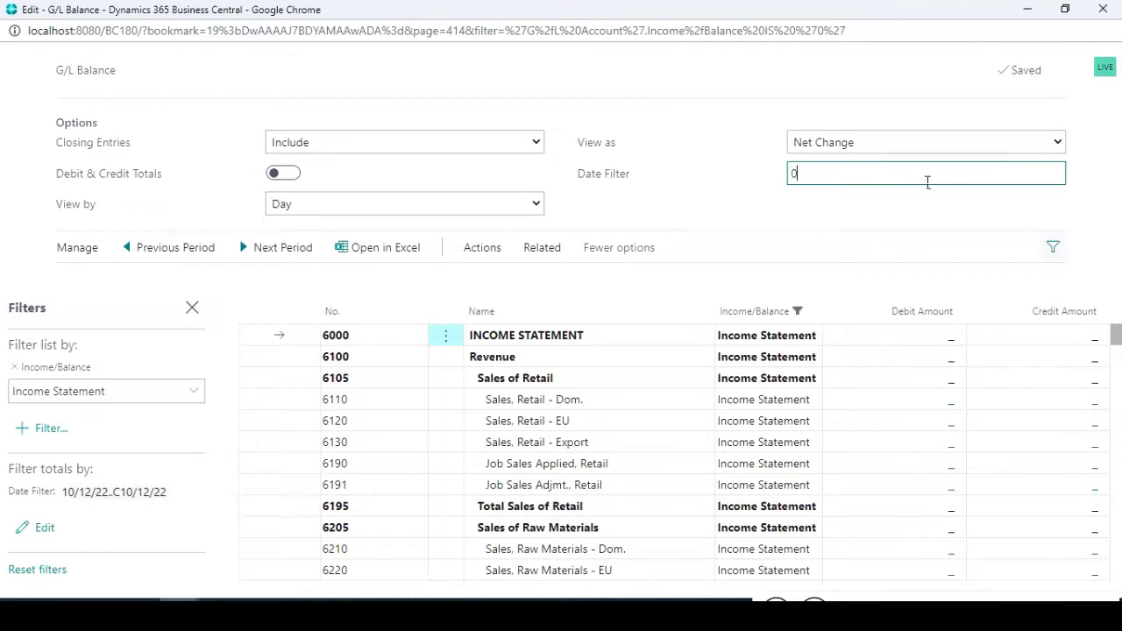
{"action": "type", "text": "10421..310322"}
{"action": "scroll", "coordinate": [1117, 377], "scroll_direction": "down", "scroll_amount": 3}
{"action": "scroll", "coordinate": [1117, 377], "scroll_direction": "down", "scroll_amount": 8}
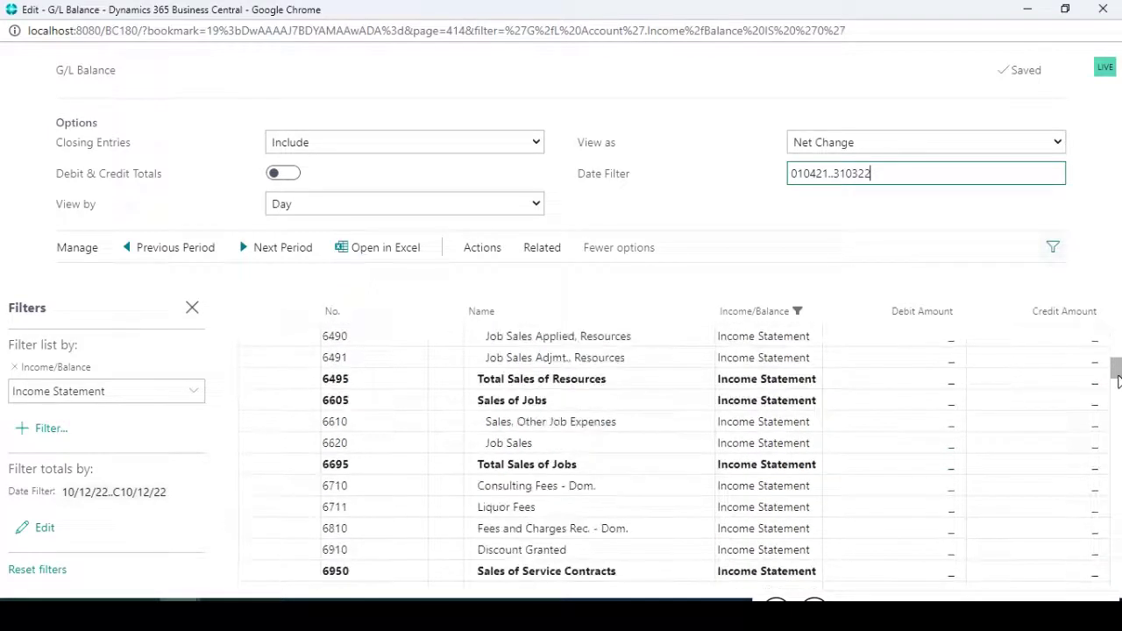